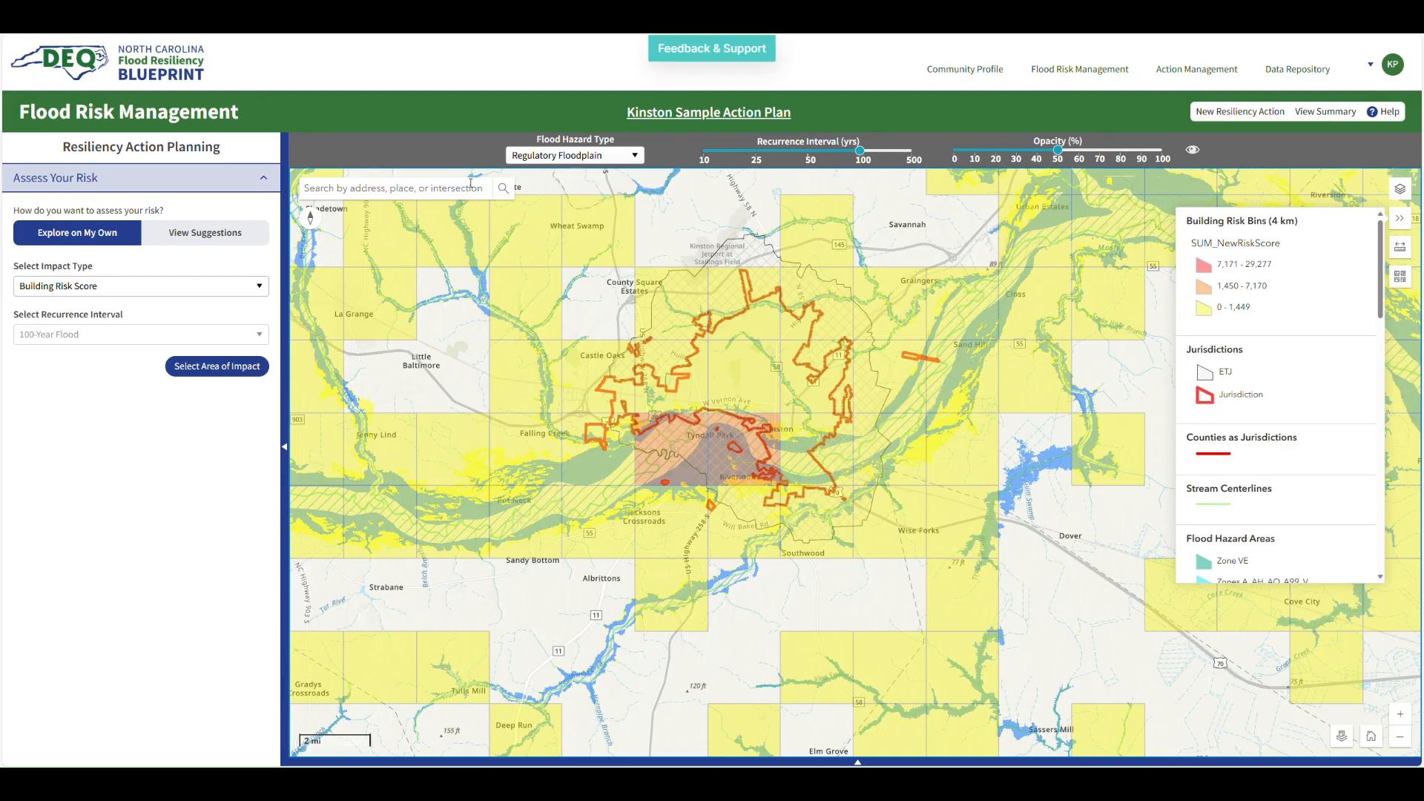
Switch between assessment modes, return to exploring on your own, and inspect grid cells' total risk scores around Kinston
{"action": "left_click", "coordinate": [202, 238]}
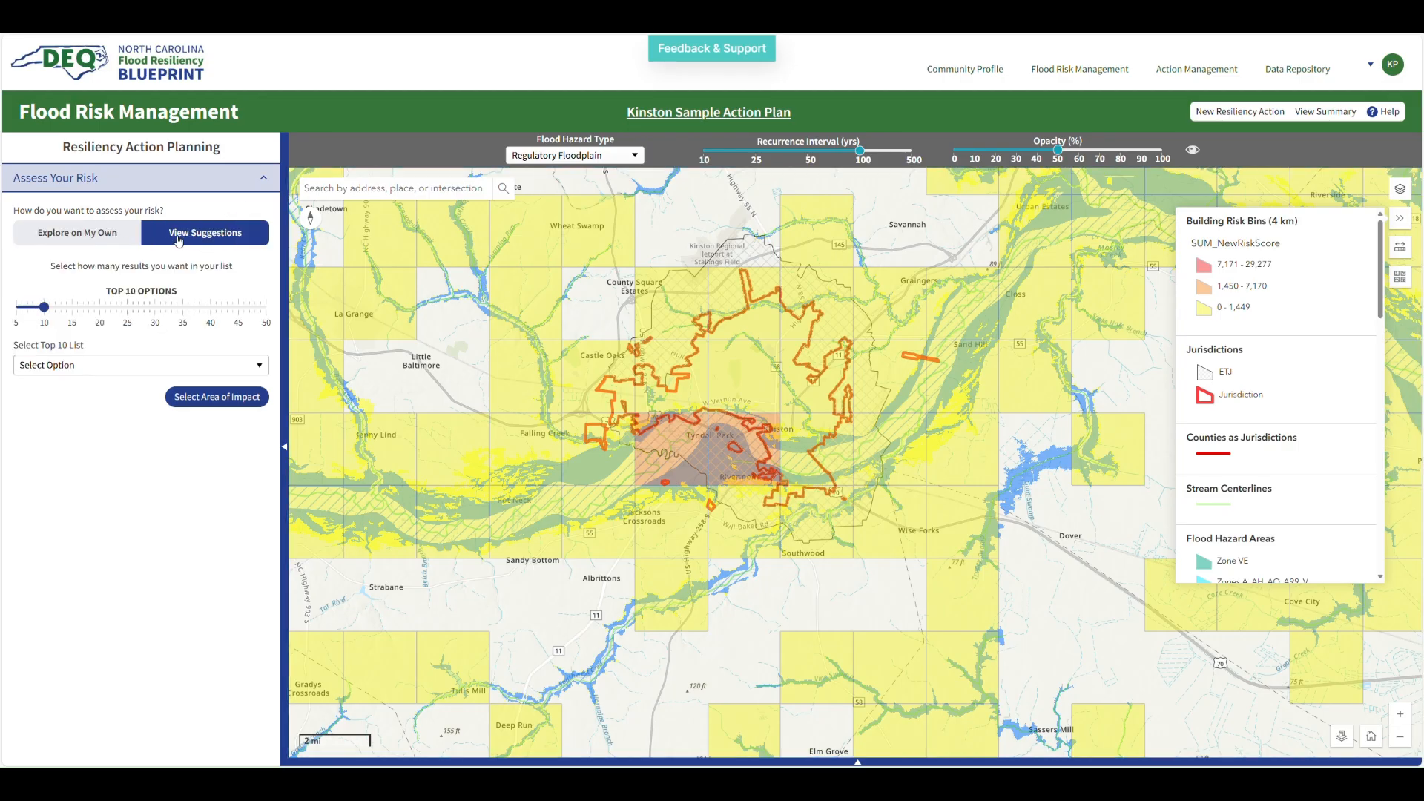
{"action": "left_click", "coordinate": [107, 241]}
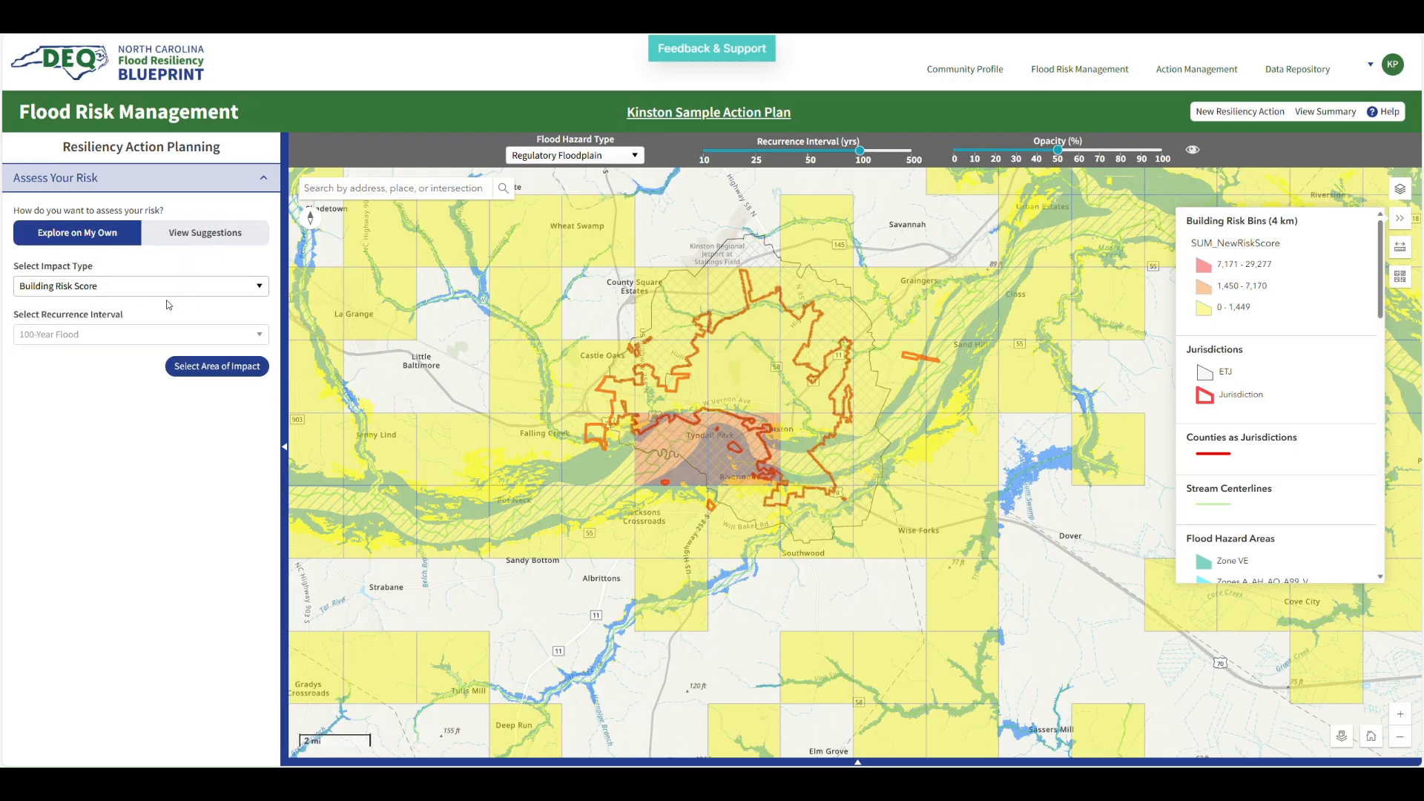
{"action": "mouse_move", "coordinate": [670, 467]}
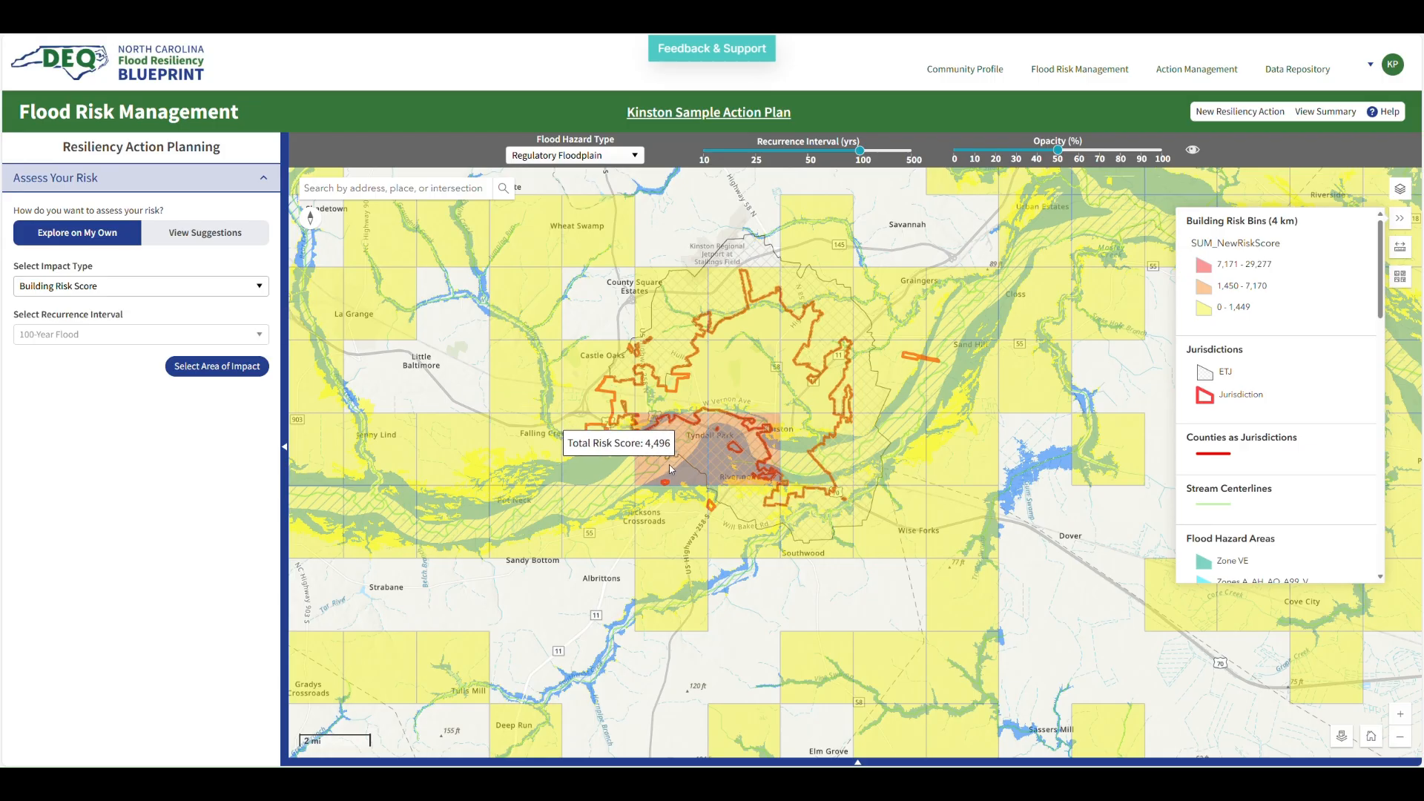
{"action": "mouse_move", "coordinate": [735, 460]}
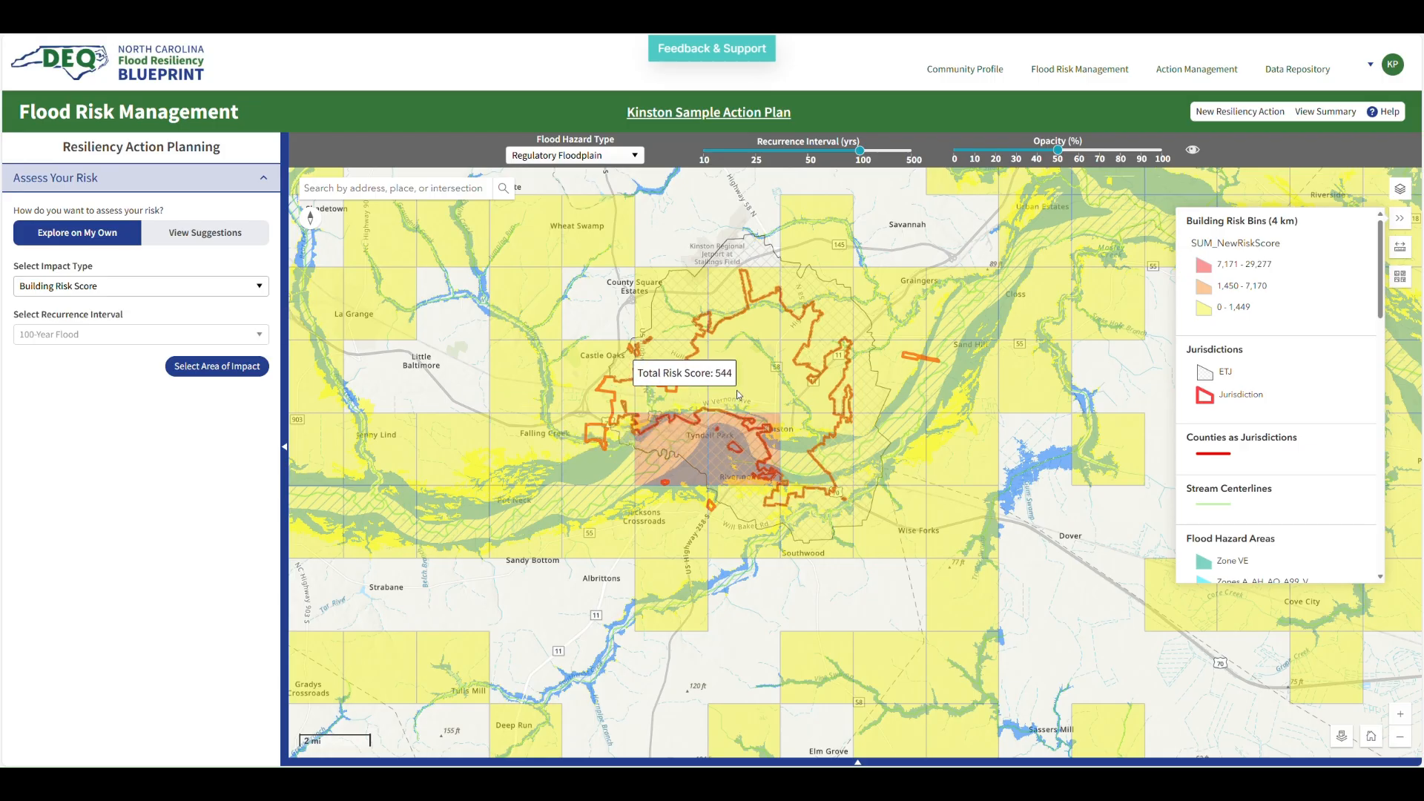
{"action": "mouse_move", "coordinate": [678, 440]}
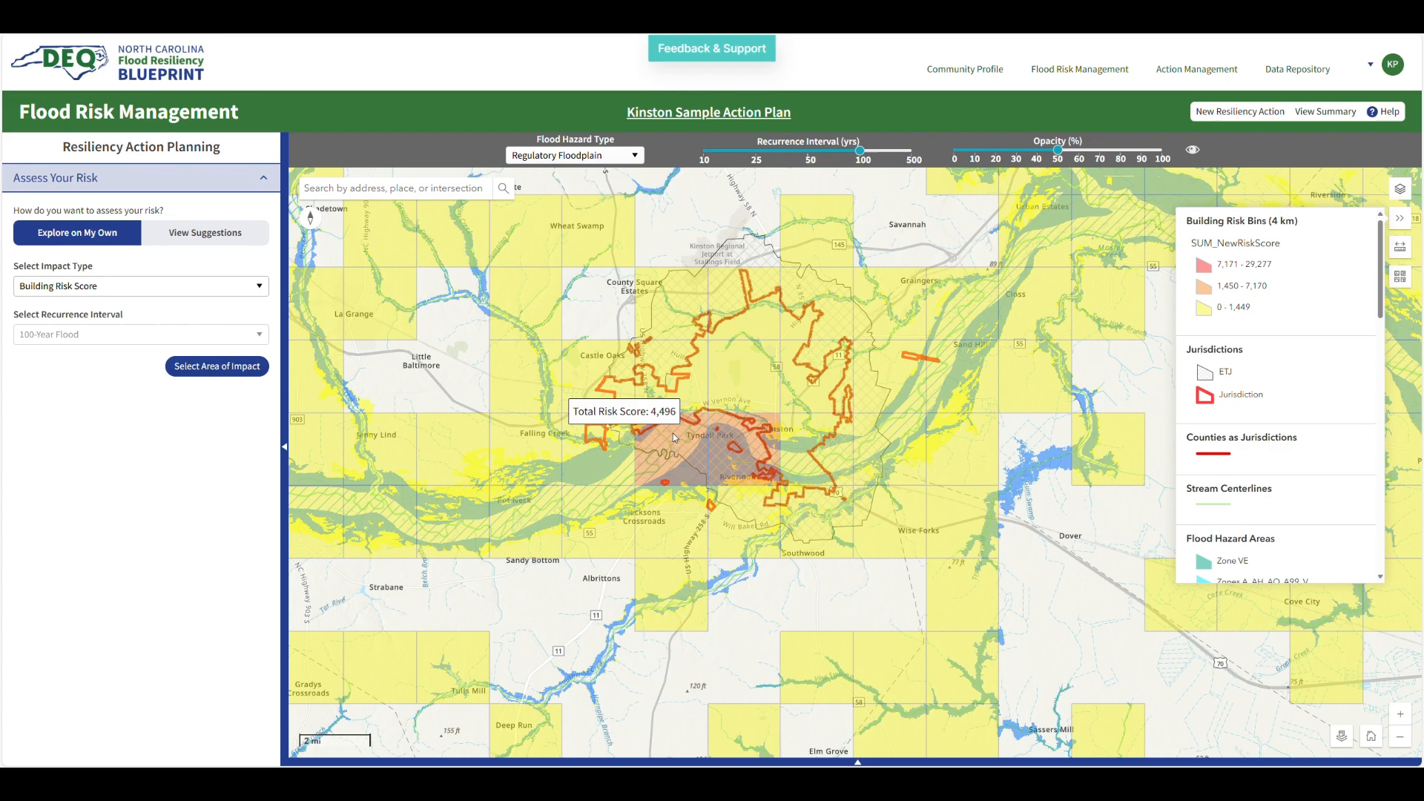
Zoom into the Kinston building risk footprints along the river, pan across them, and return to the home extent
{"action": "scroll", "coordinate": [673, 438], "scroll_direction": "up", "scroll_amount": 1}
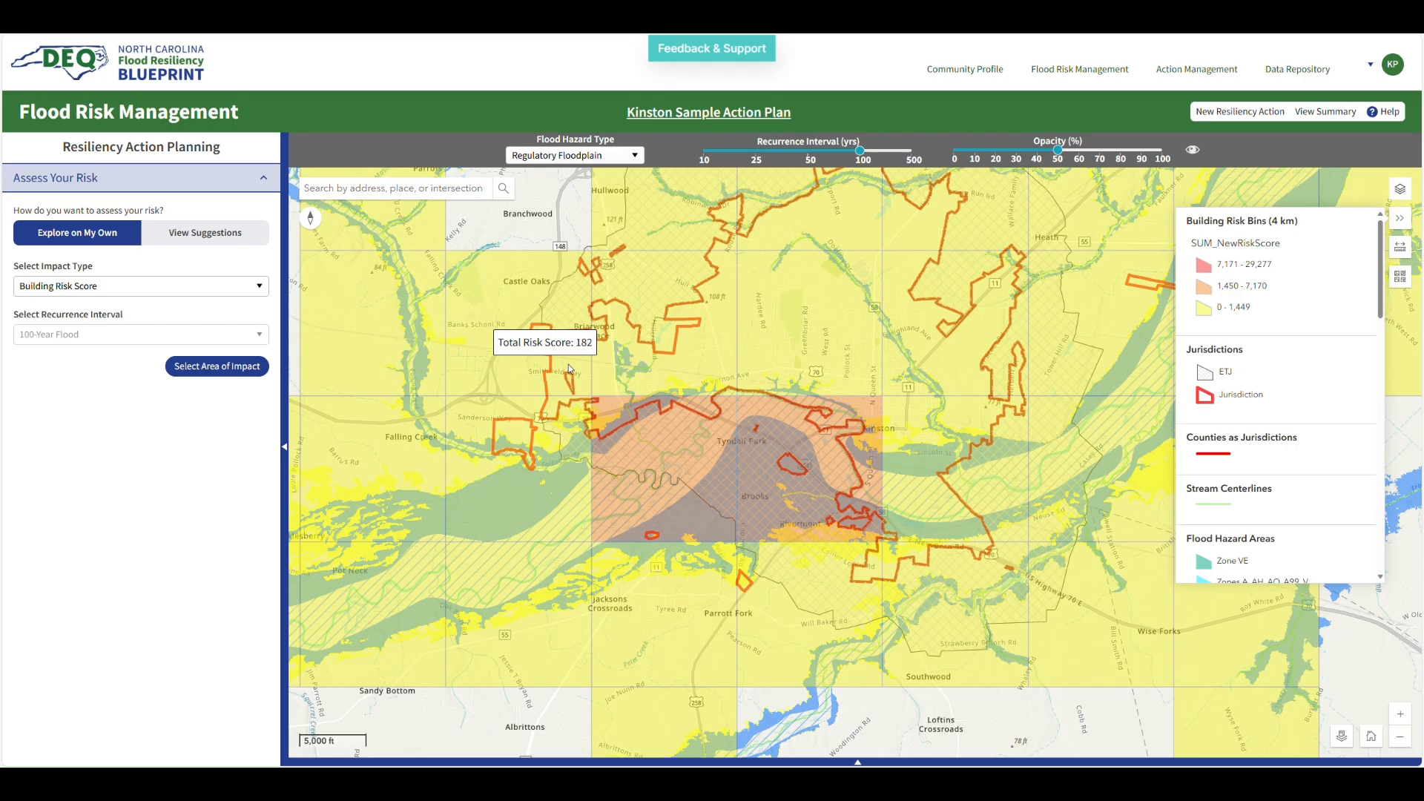
{"action": "scroll", "coordinate": [659, 431], "scroll_direction": "up", "scroll_amount": 1}
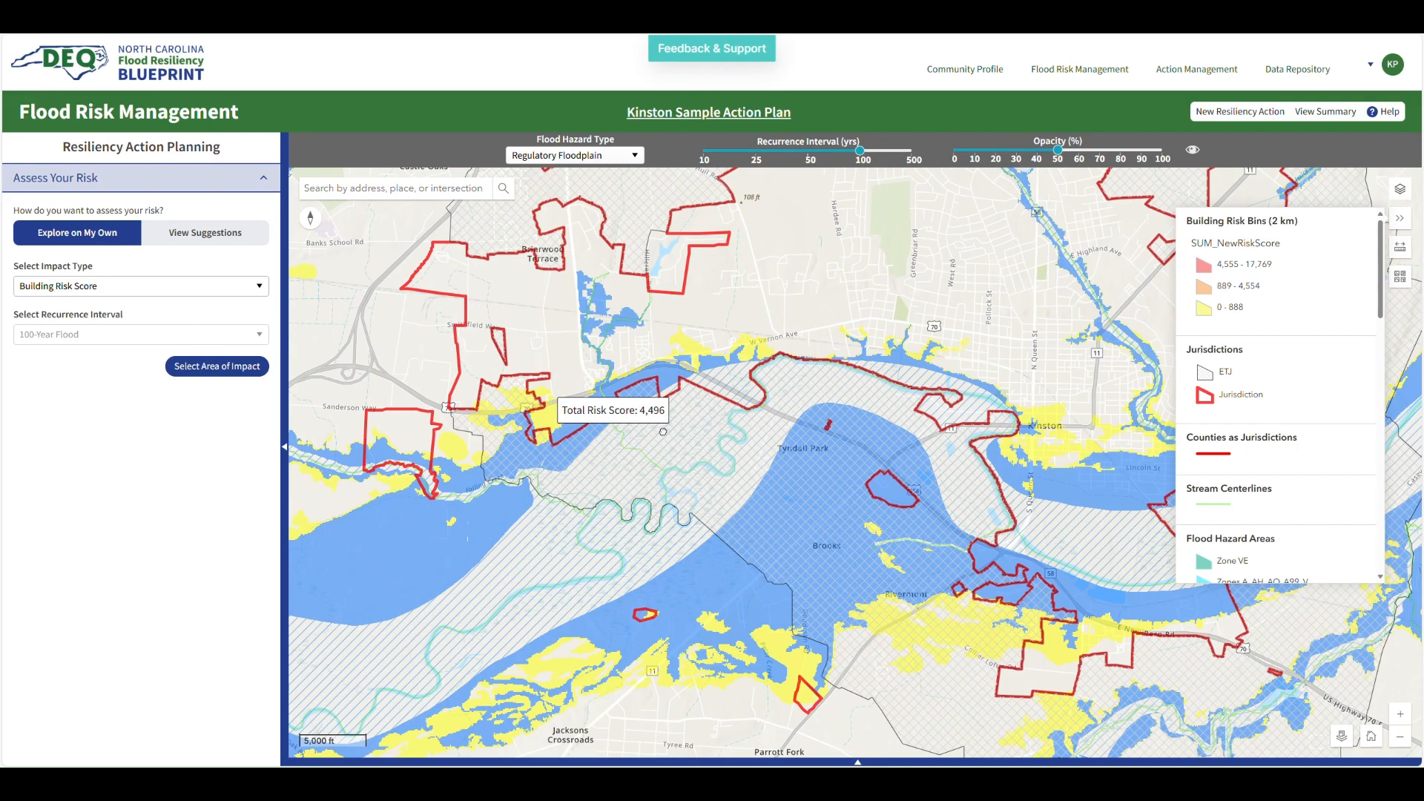
{"action": "scroll", "coordinate": [681, 449], "scroll_direction": "up", "scroll_amount": 1}
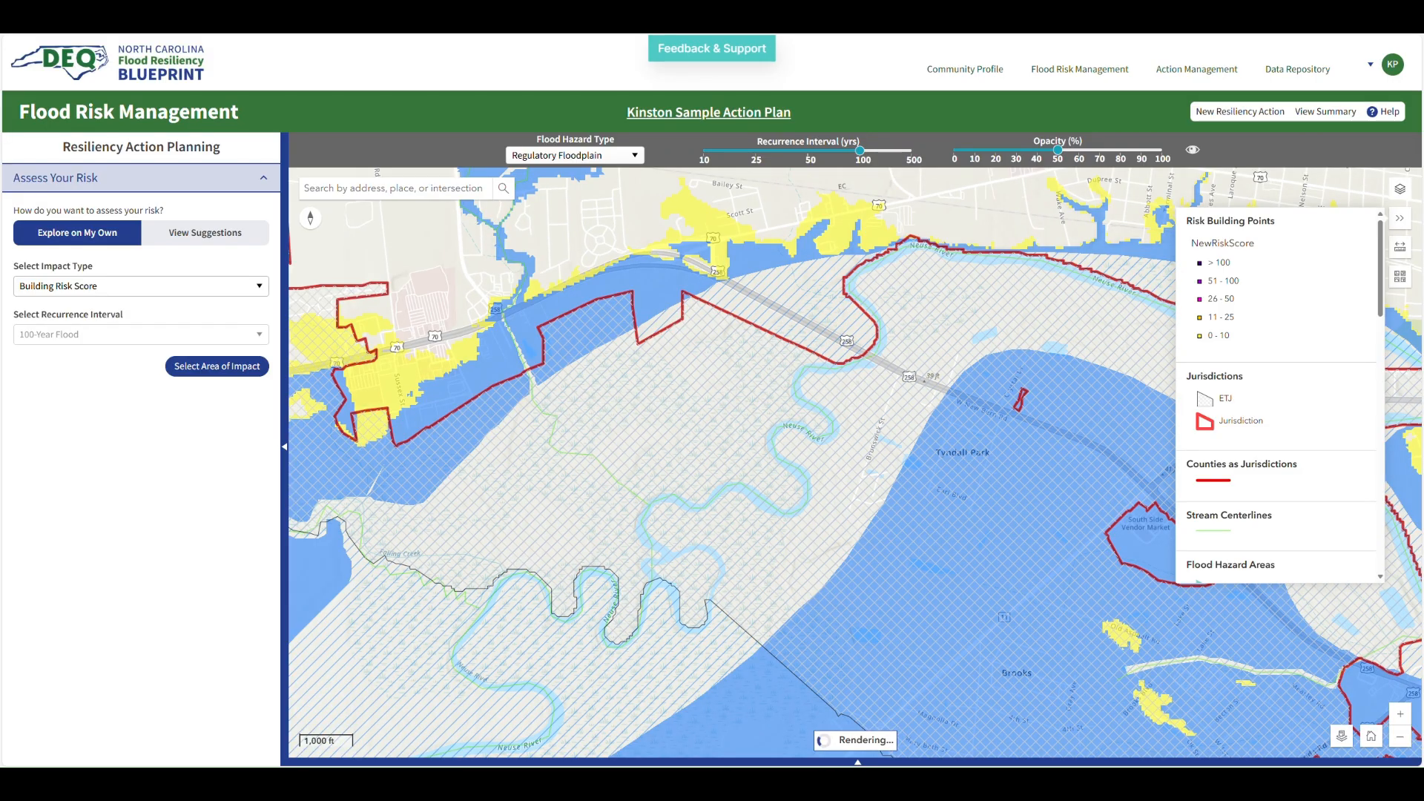
{"action": "scroll", "coordinate": [776, 401], "scroll_direction": "up", "scroll_amount": 1}
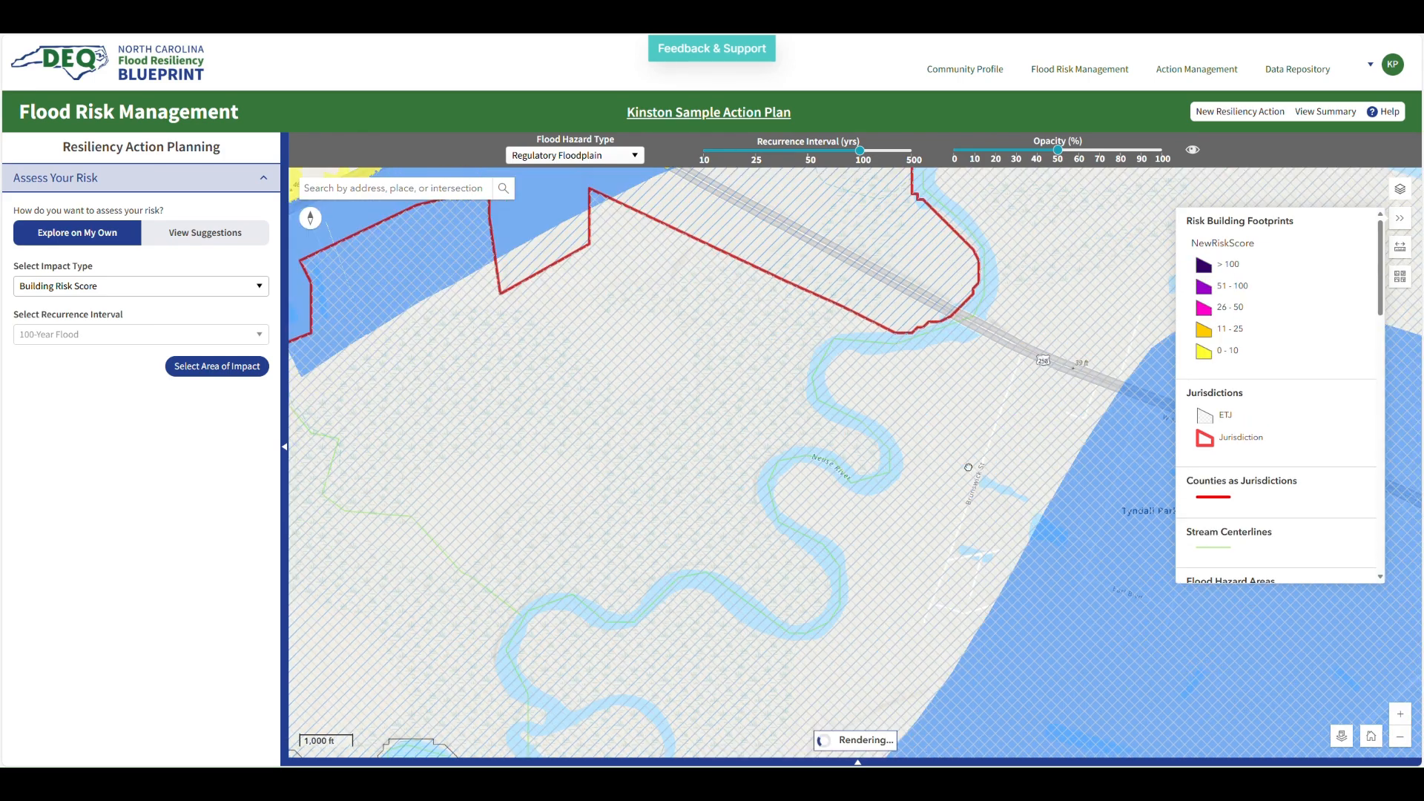
{"action": "left_click_drag", "start_coordinate": [939, 467], "coordinate": [588, 355]}
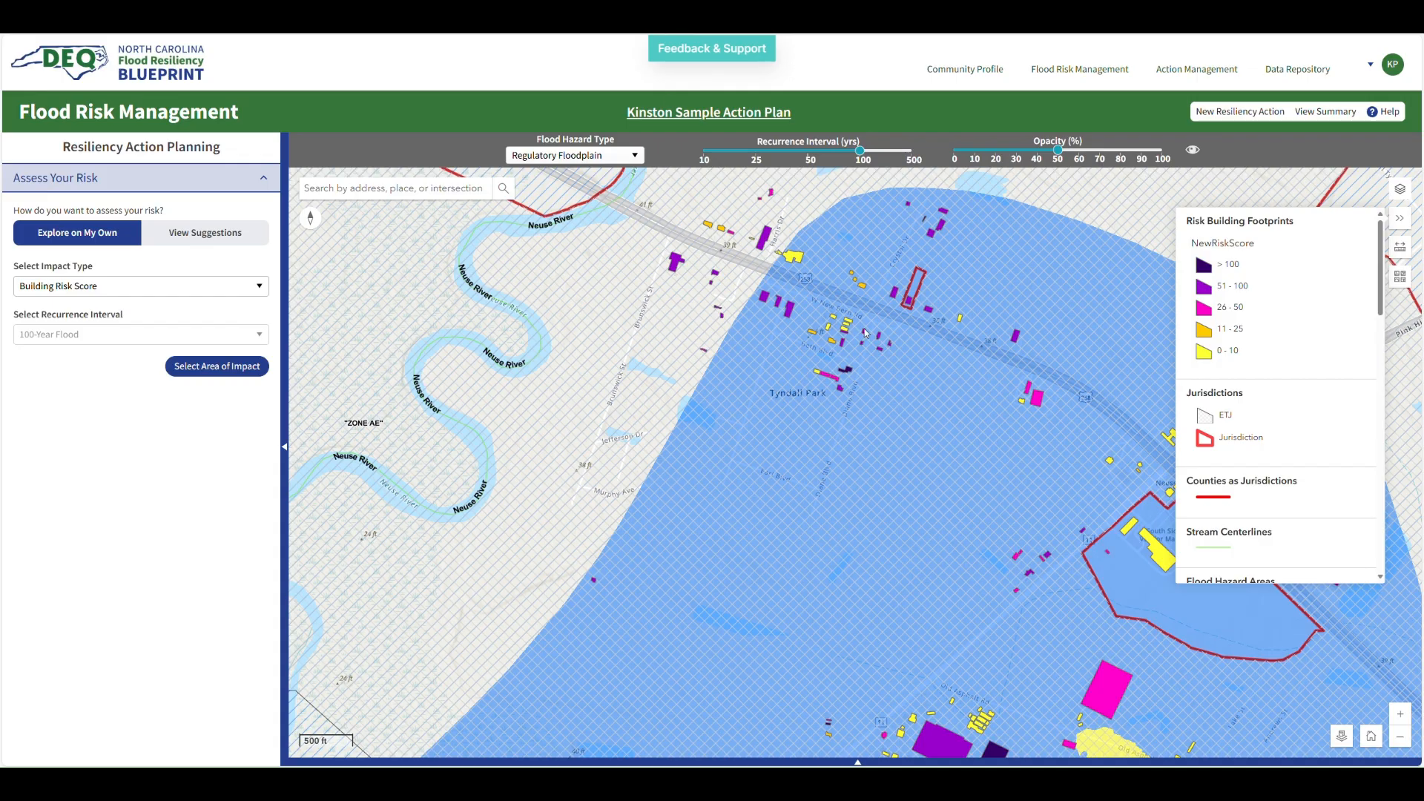
{"action": "left_click_drag", "start_coordinate": [989, 523], "coordinate": [954, 484]}
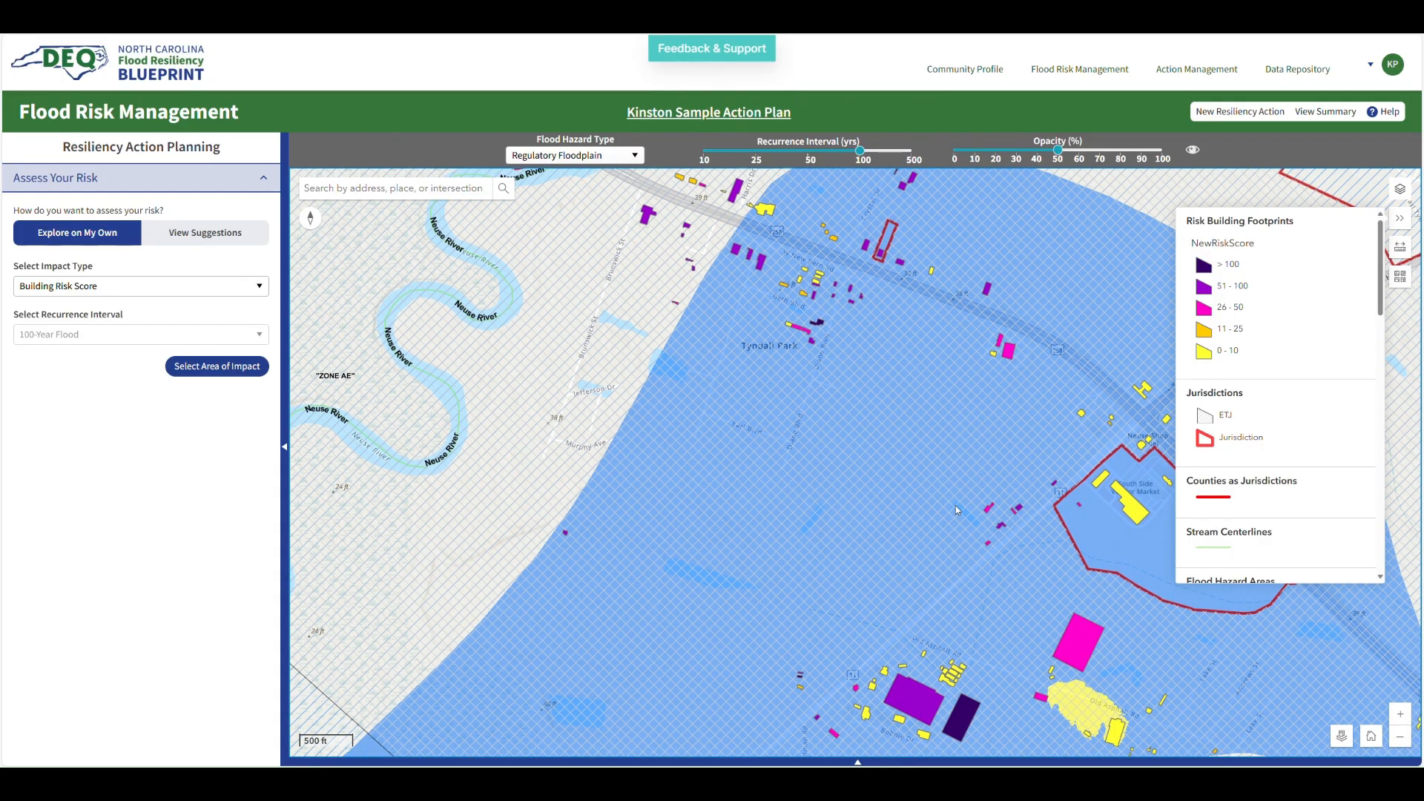
{"action": "left_click_drag", "start_coordinate": [986, 578], "coordinate": [955, 566]}
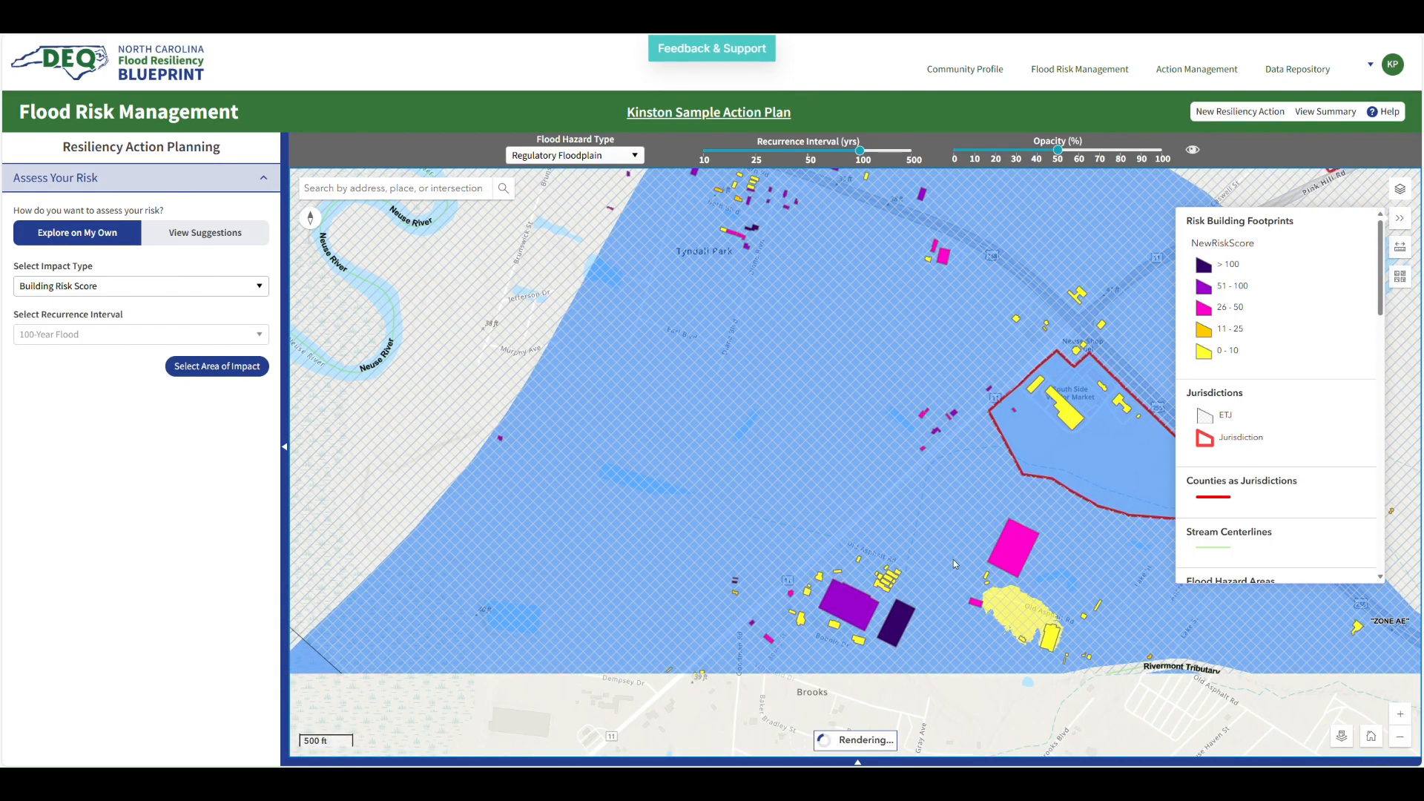
{"action": "left_click", "coordinate": [1371, 737]}
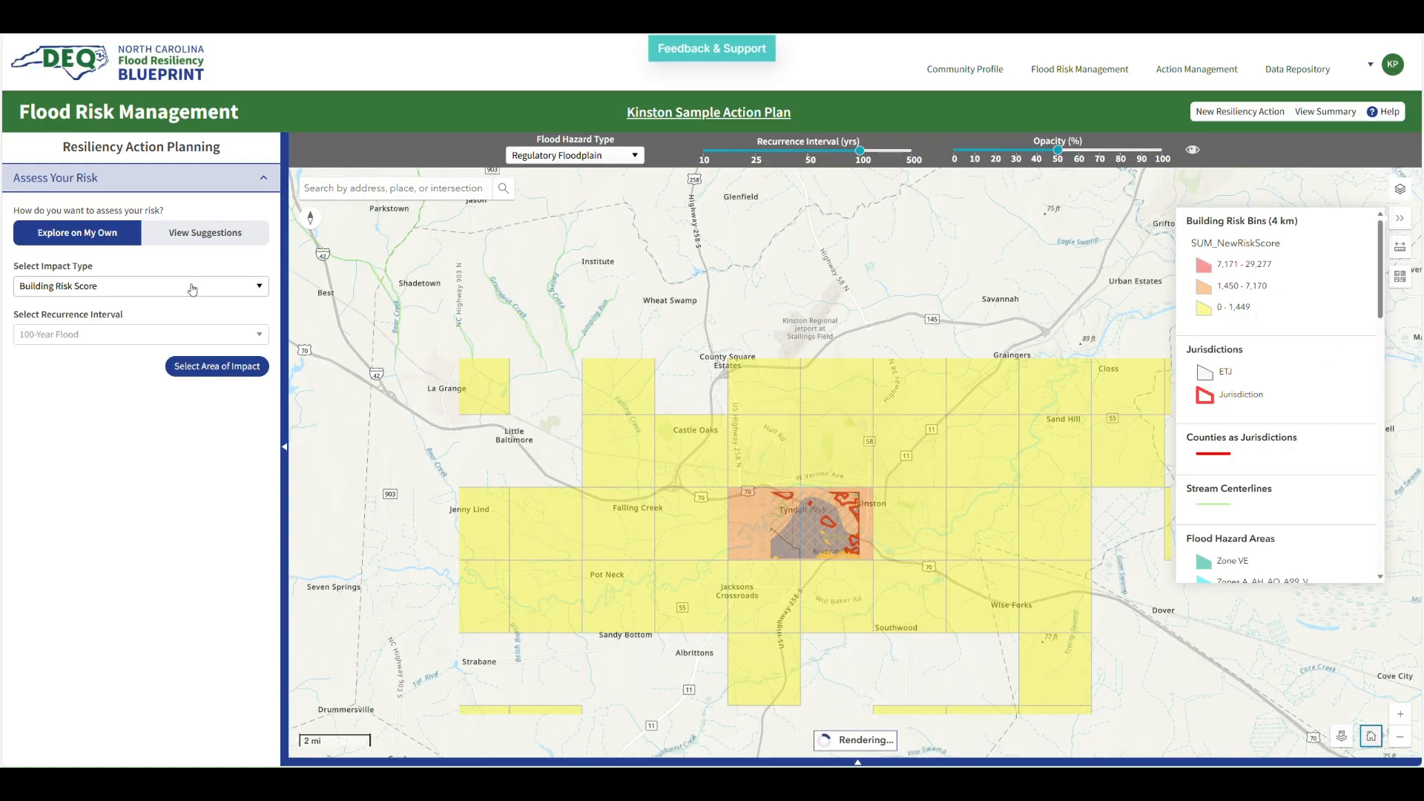
Change the impact type to Annualized Loss Estimate and then to Building Flood Depth
{"action": "left_click", "coordinate": [192, 288]}
{"action": "left_click", "coordinate": [158, 349]}
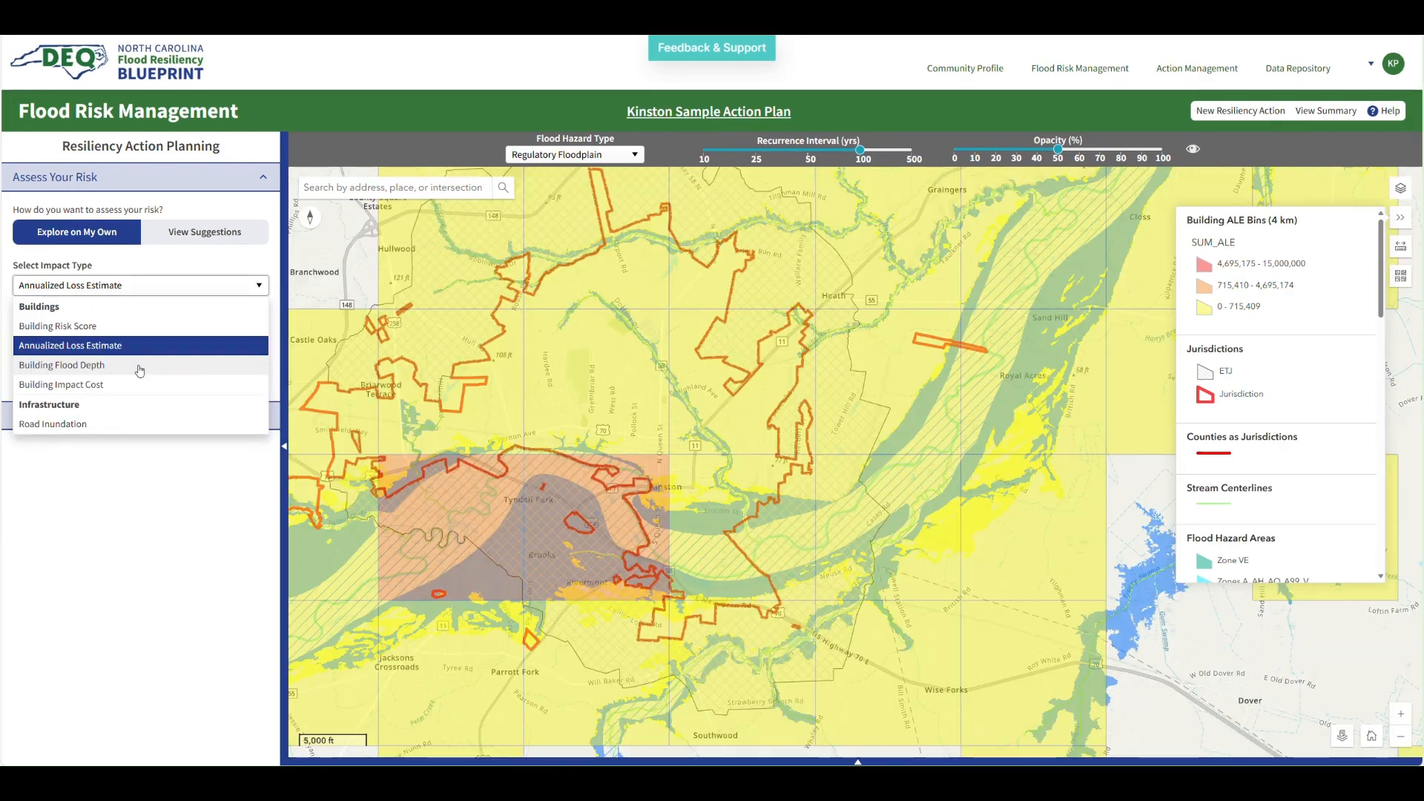
{"action": "left_click", "coordinate": [141, 369]}
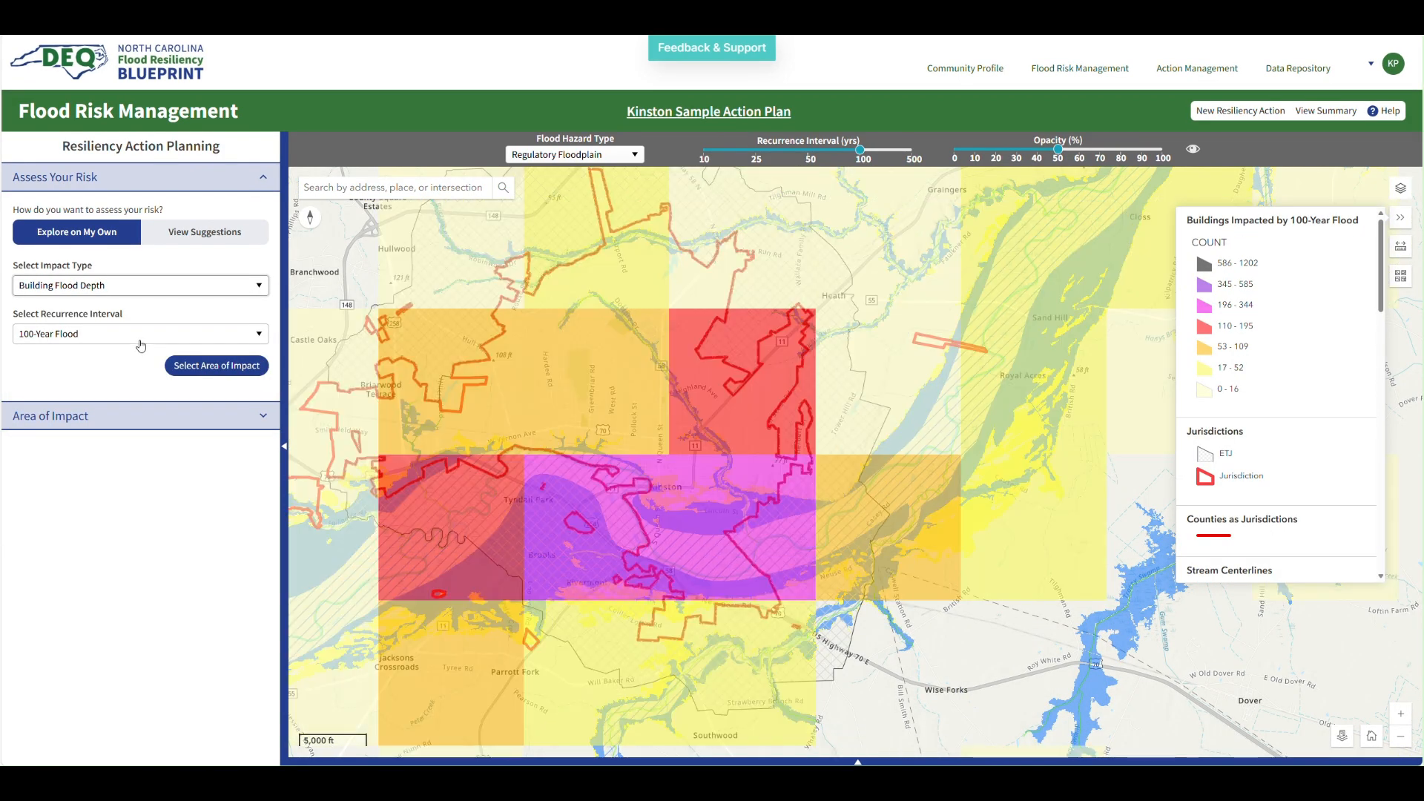
Set the recurrence interval to 500-Year Flood and then to 25-Year Flood
{"action": "left_click", "coordinate": [141, 345]}
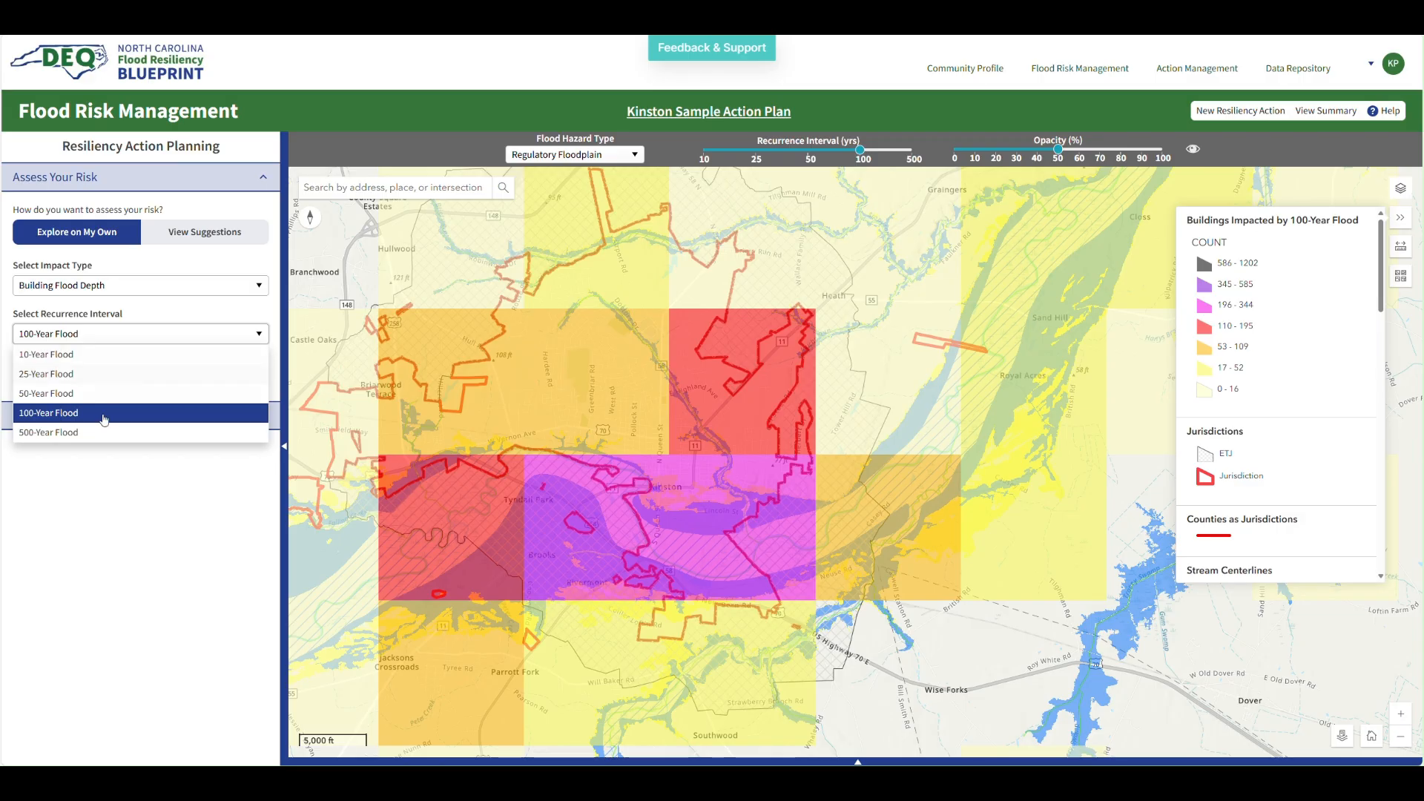
{"action": "left_click", "coordinate": [103, 437]}
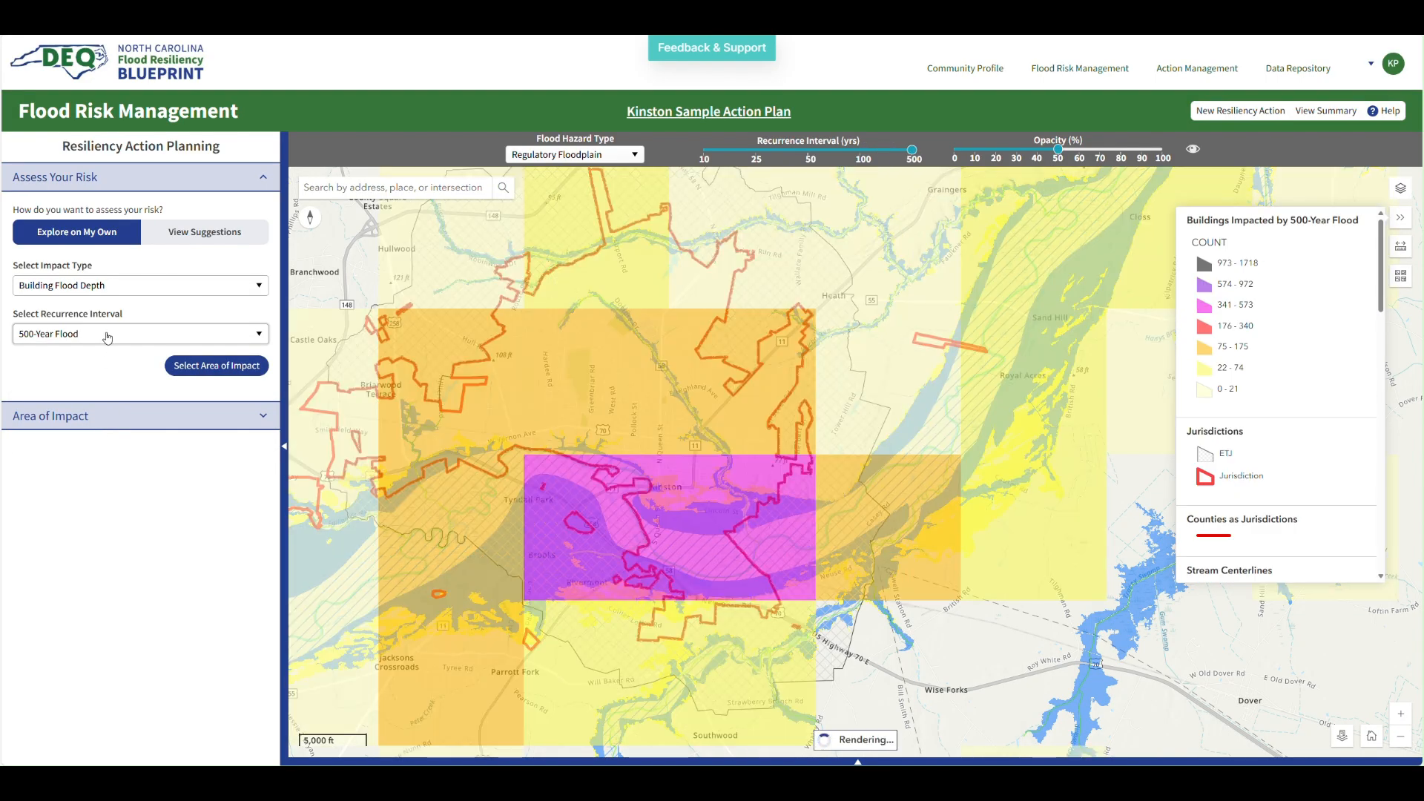
{"action": "left_click", "coordinate": [108, 336]}
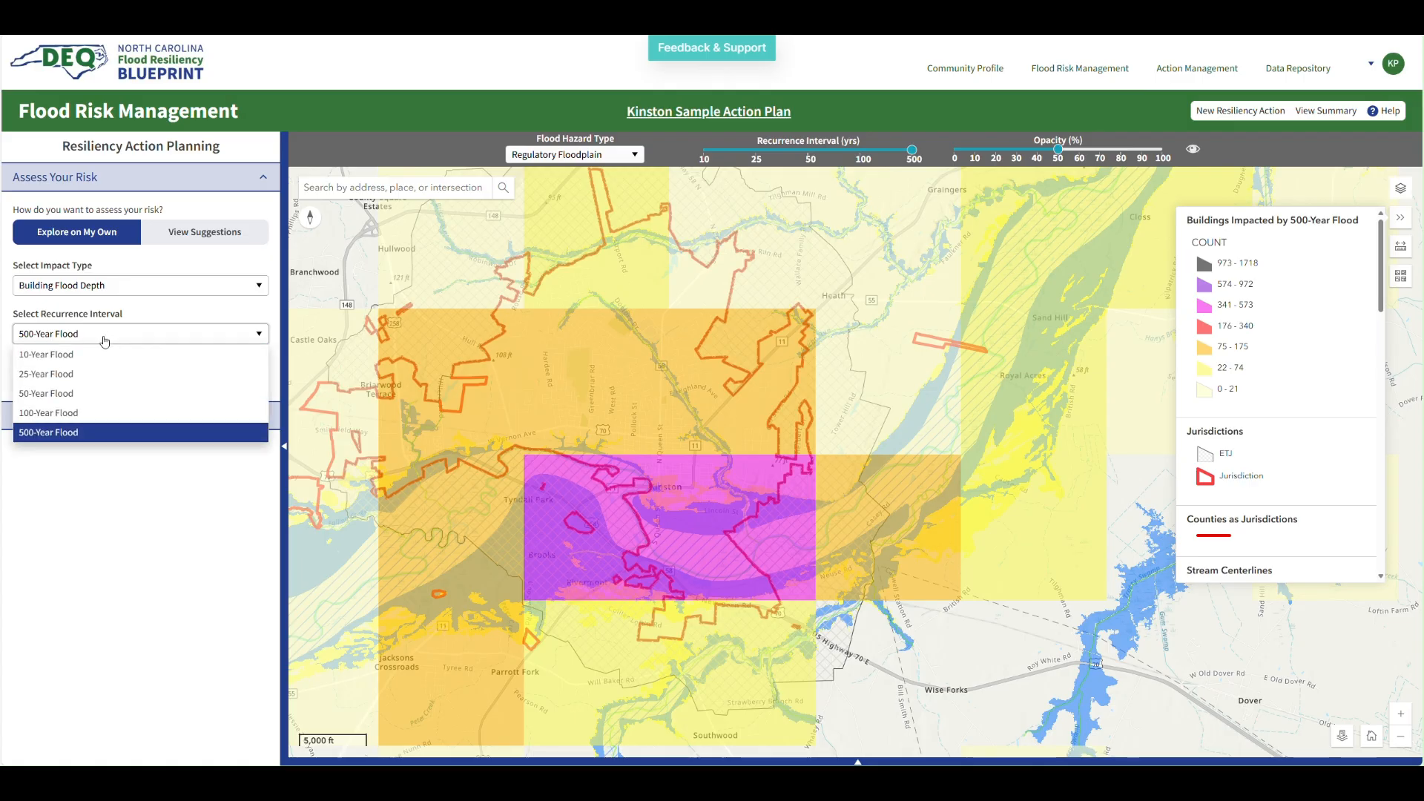
{"action": "left_click", "coordinate": [88, 376]}
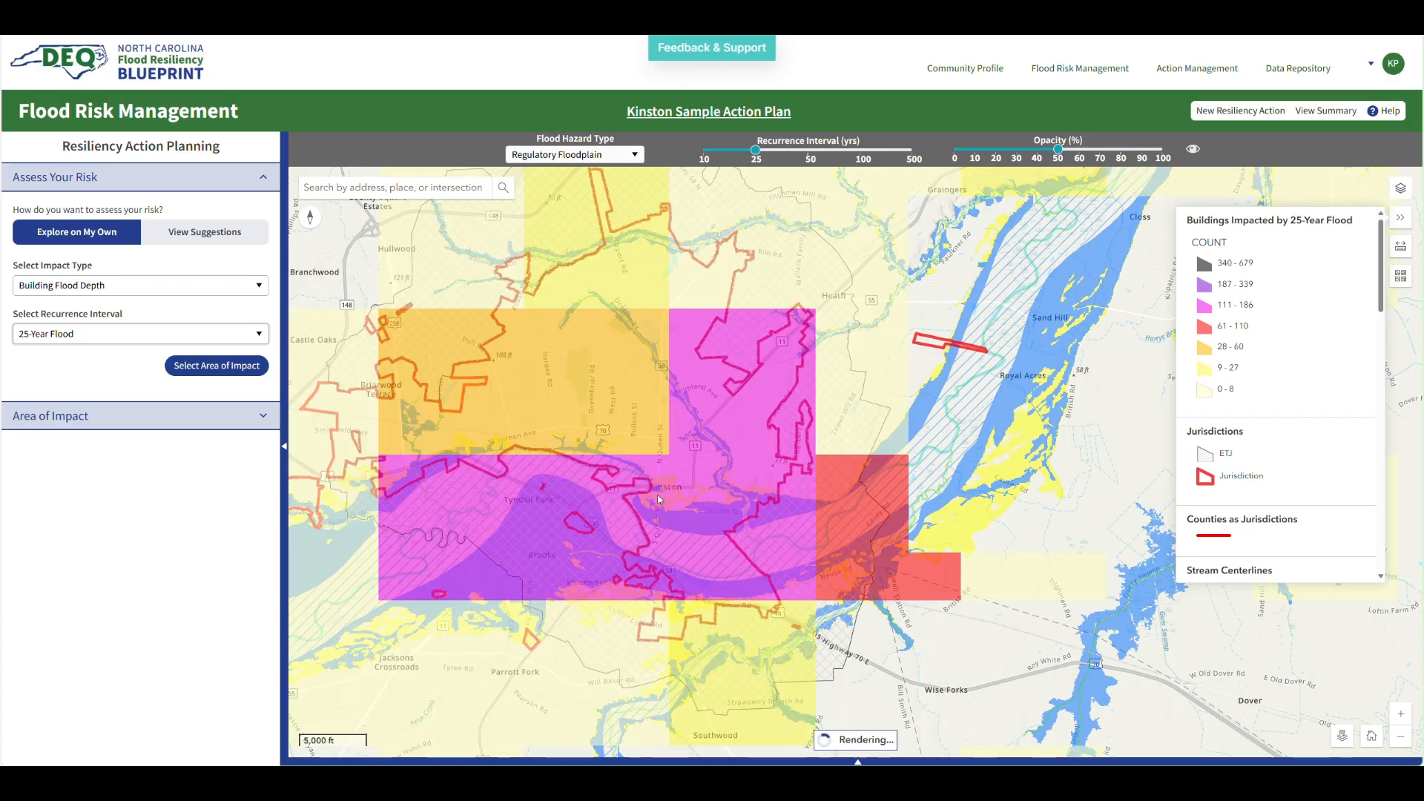
Zoom into southern Kinston near the Neuse River and open the details of the dark purple building
{"action": "scroll", "coordinate": [658, 495], "scroll_direction": "up", "scroll_amount": 2}
{"action": "scroll", "coordinate": [658, 495], "scroll_direction": "up", "scroll_amount": 3}
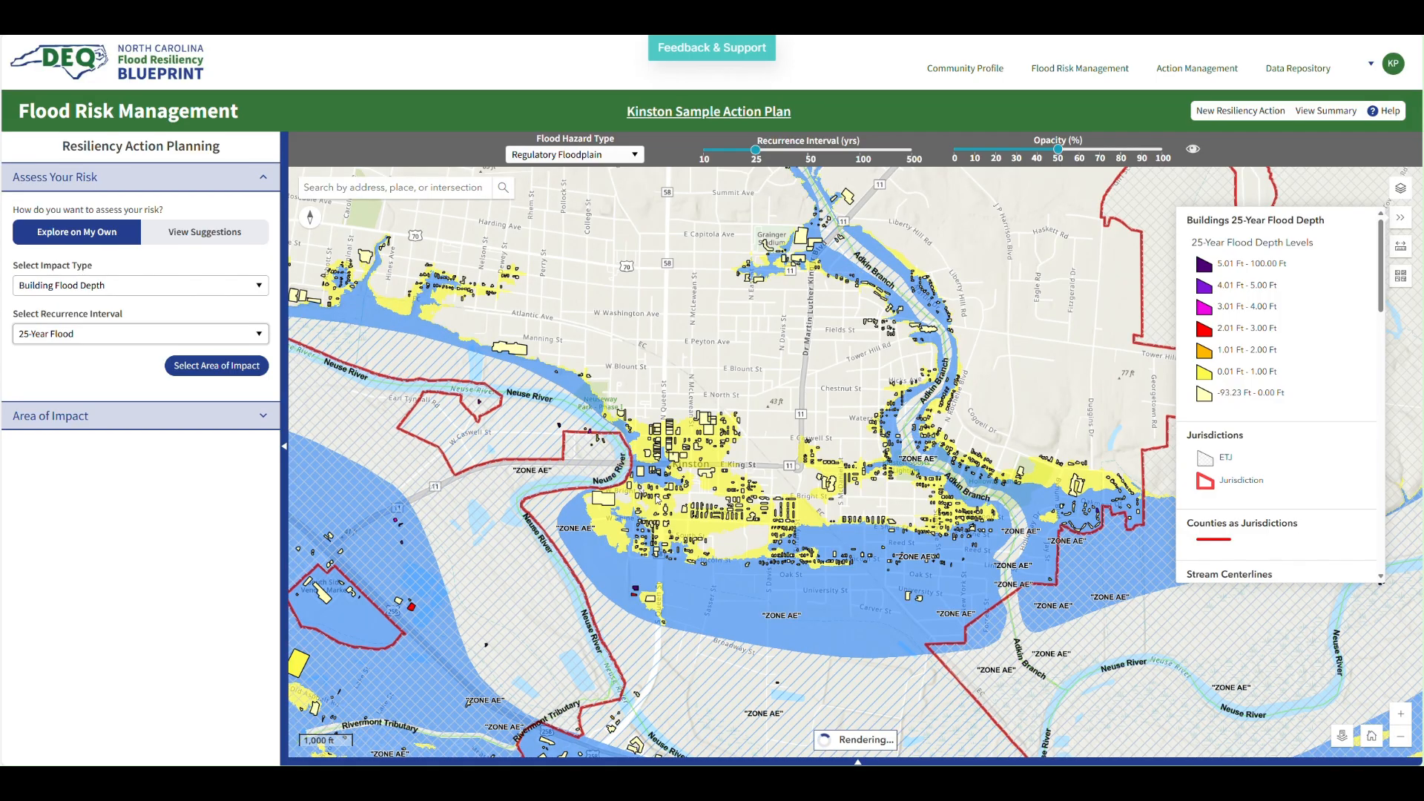
{"action": "scroll", "coordinate": [631, 613], "scroll_direction": "up", "scroll_amount": 1}
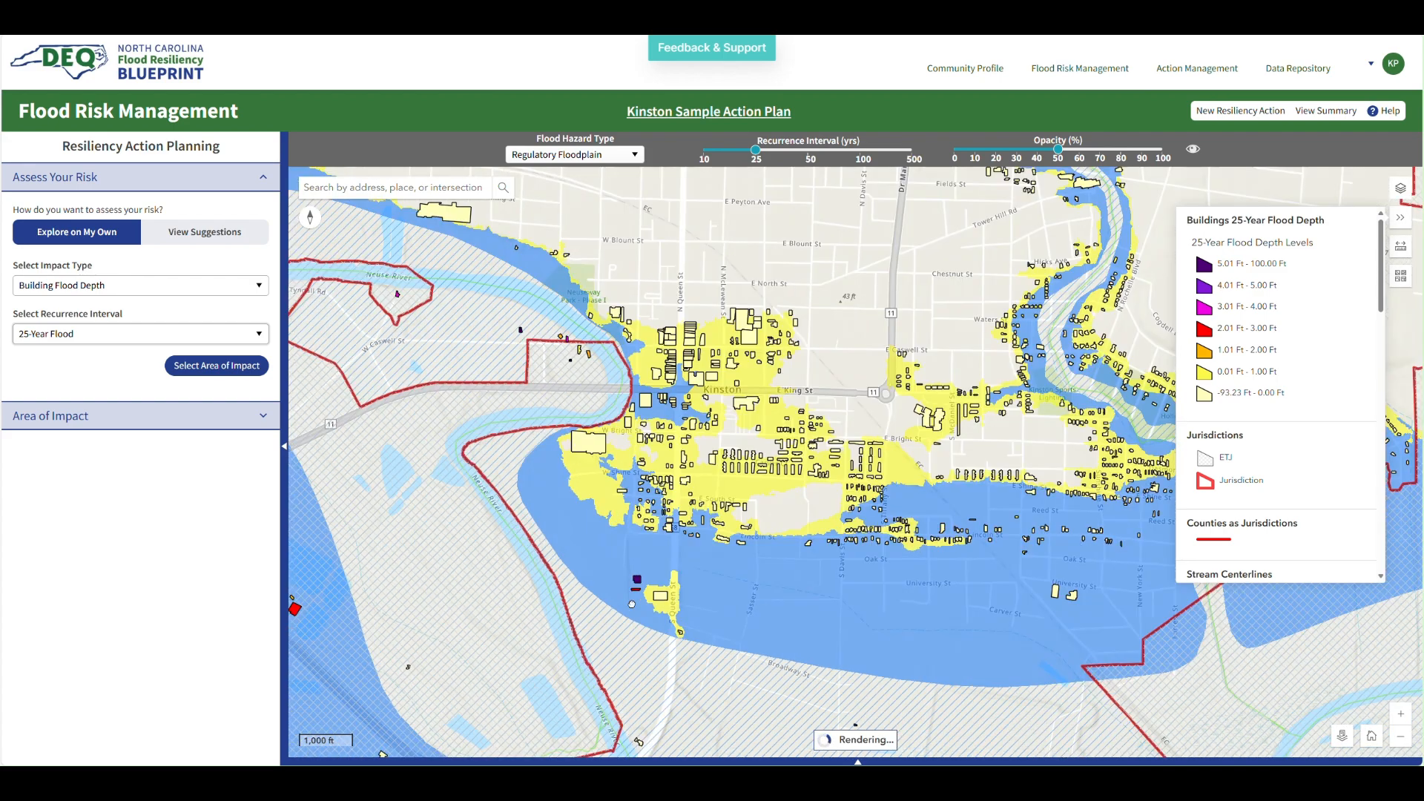
{"action": "scroll", "coordinate": [634, 606], "scroll_direction": "up", "scroll_amount": 1}
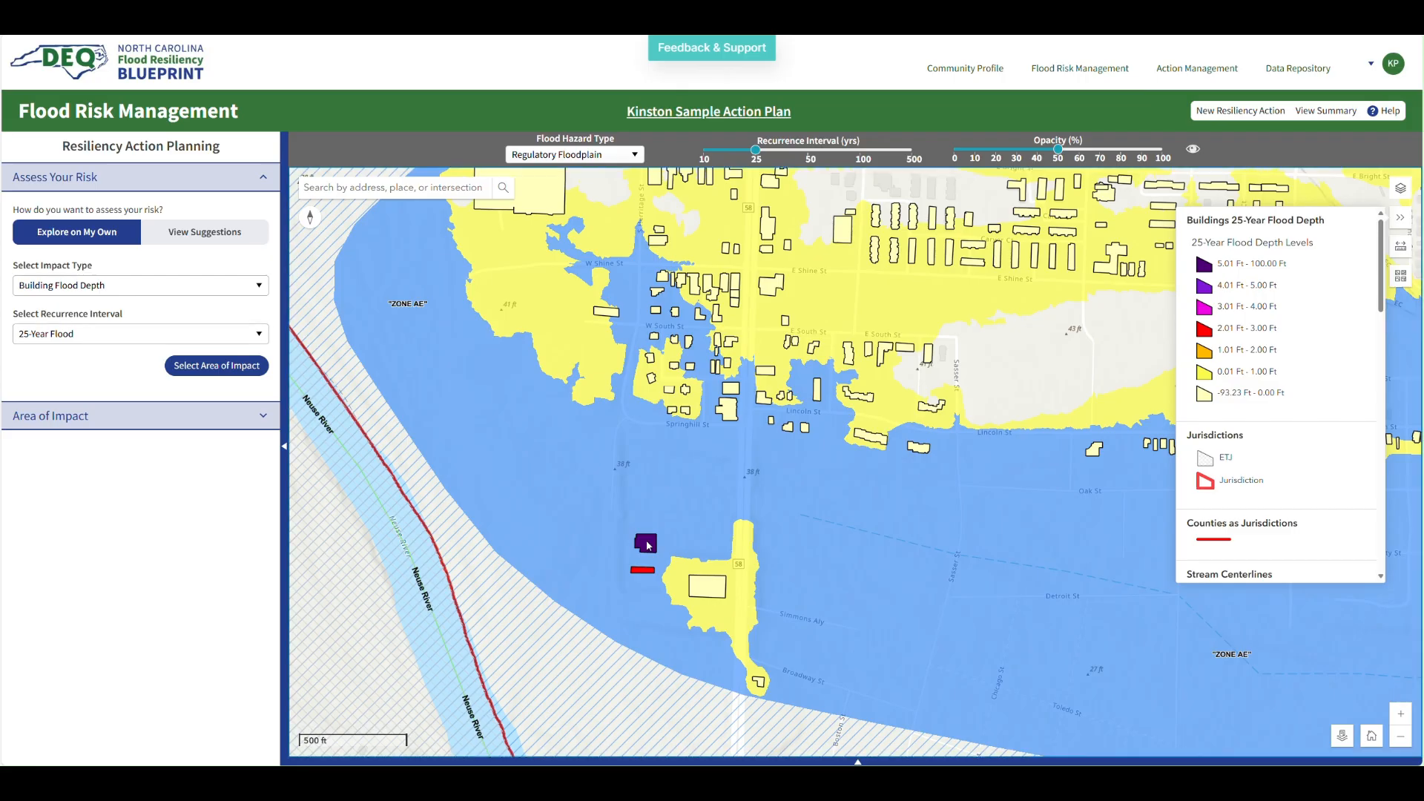
{"action": "left_click", "coordinate": [648, 546]}
{"action": "mouse_move", "coordinate": [325, 345]}
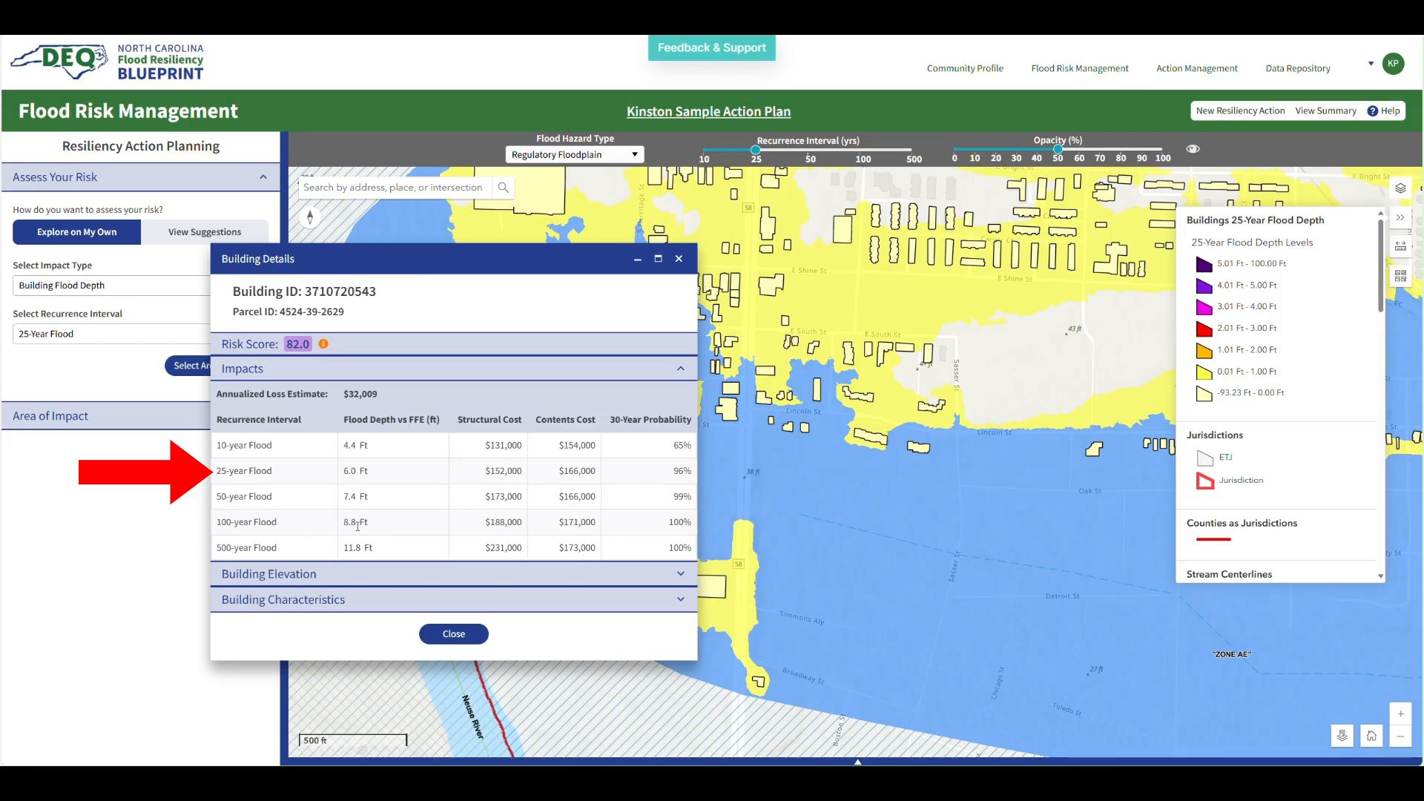
Expand the building's Building Elevation and Building Characteristics sections
{"action": "left_click", "coordinate": [353, 585]}
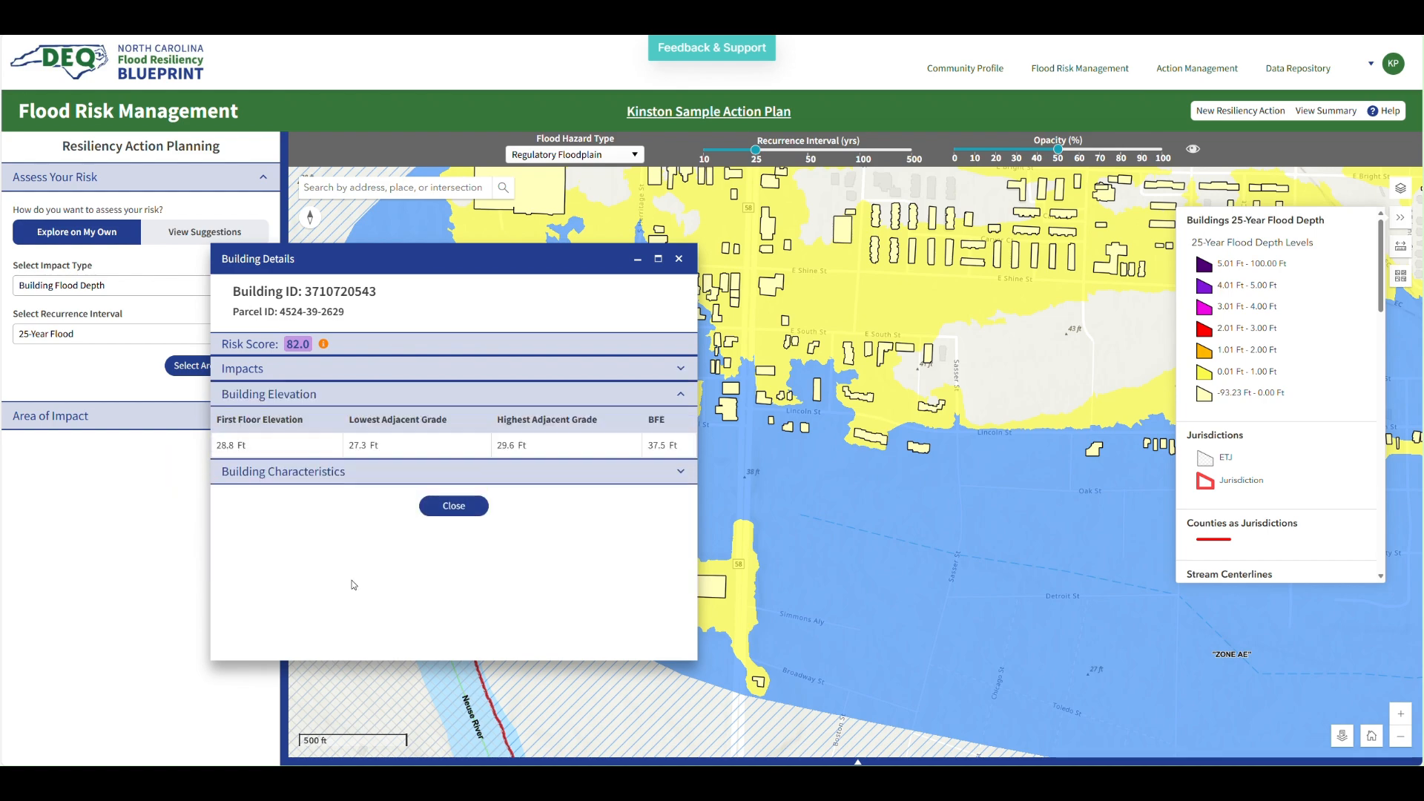
{"action": "left_click", "coordinate": [360, 480]}
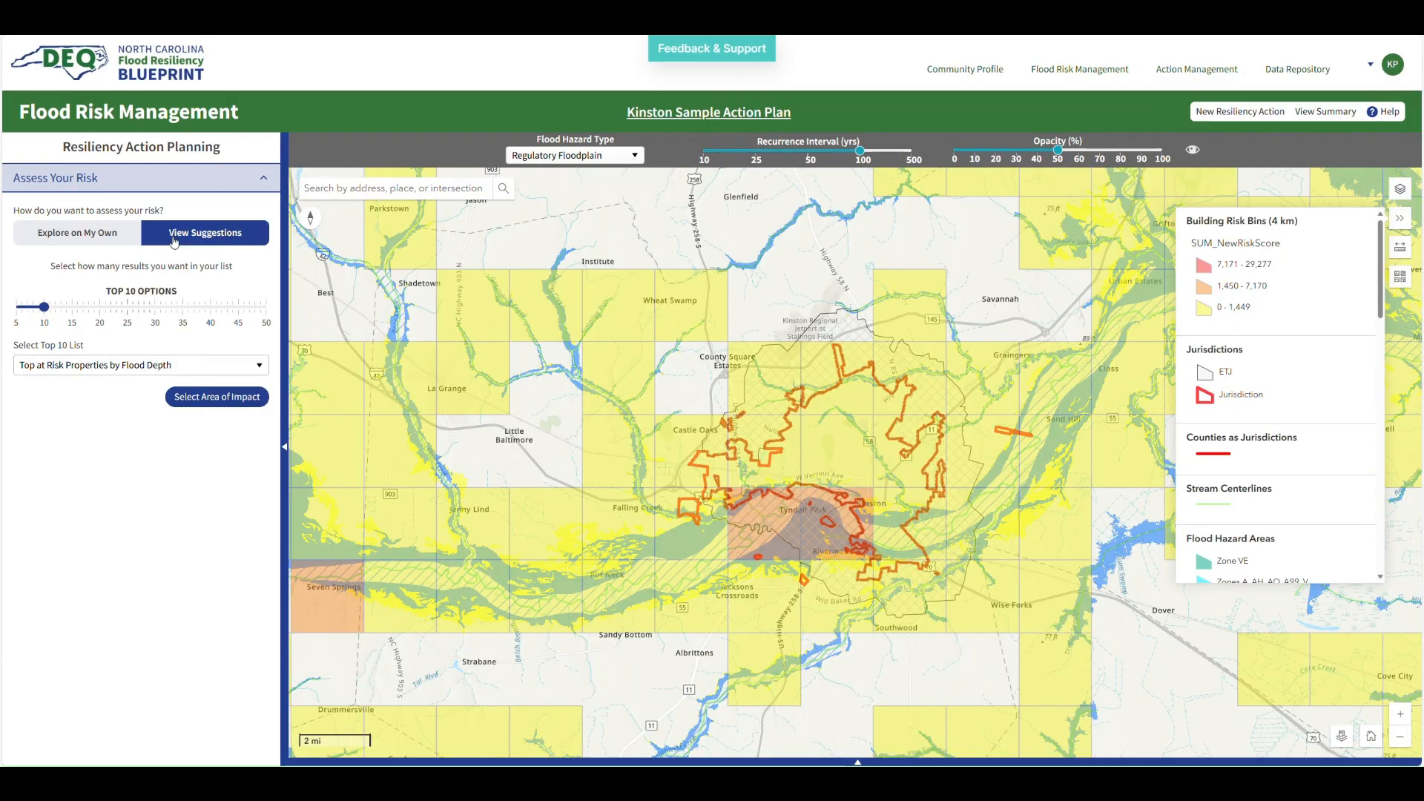
Choose Top at Risk Properties by Flood Depth as the suggested list and adjust the result count to 15, then back to 10
{"action": "left_click", "coordinate": [144, 365]}
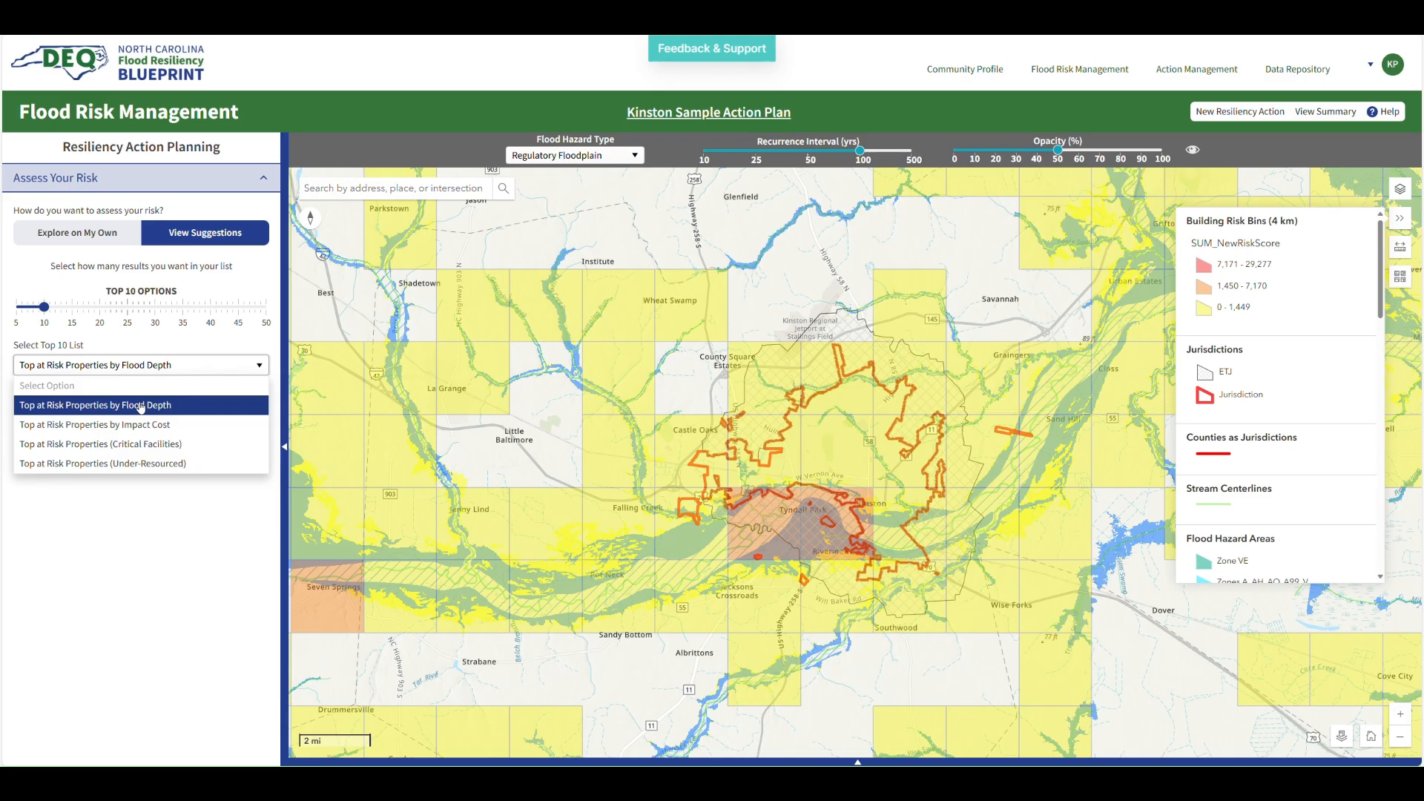
{"action": "left_click", "coordinate": [141, 407]}
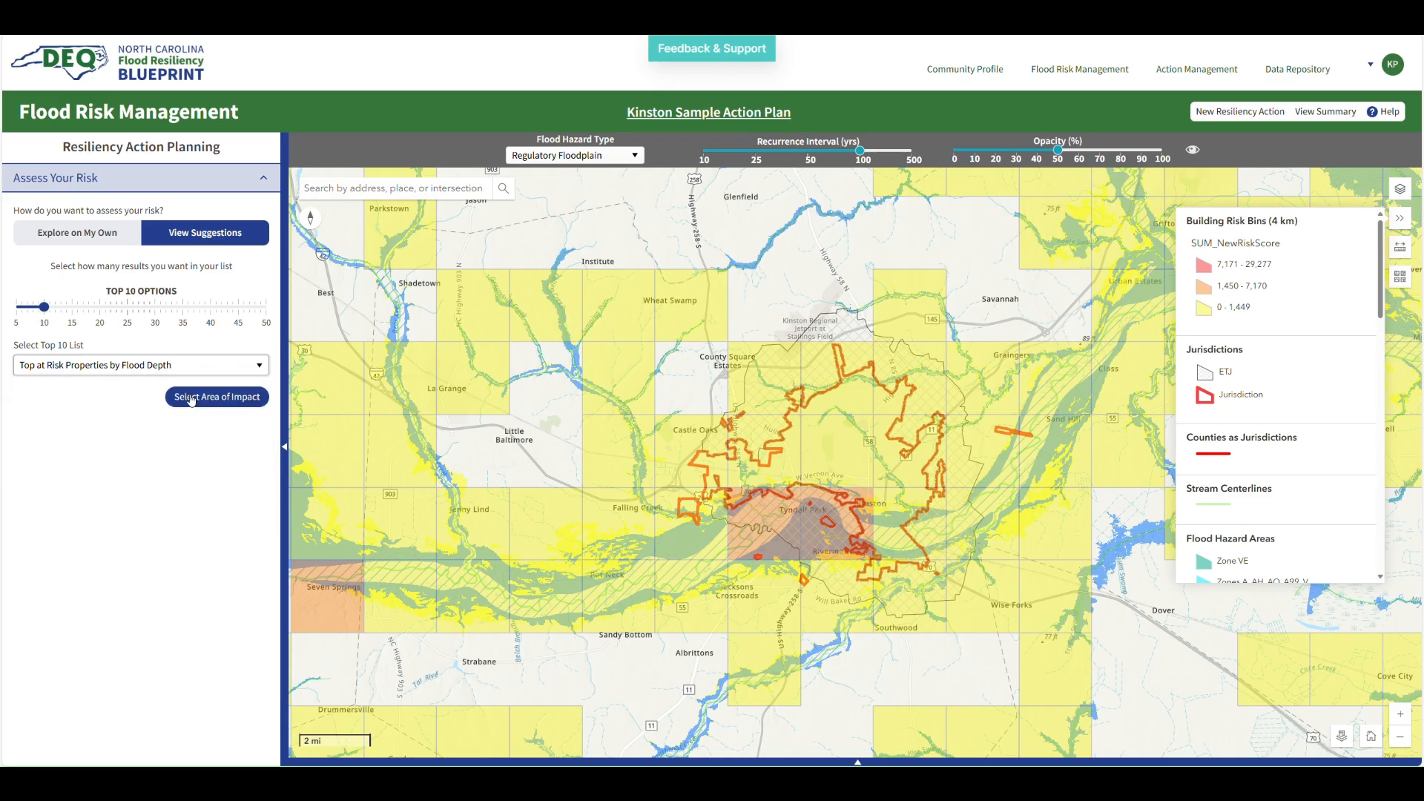
{"action": "left_click", "coordinate": [72, 307]}
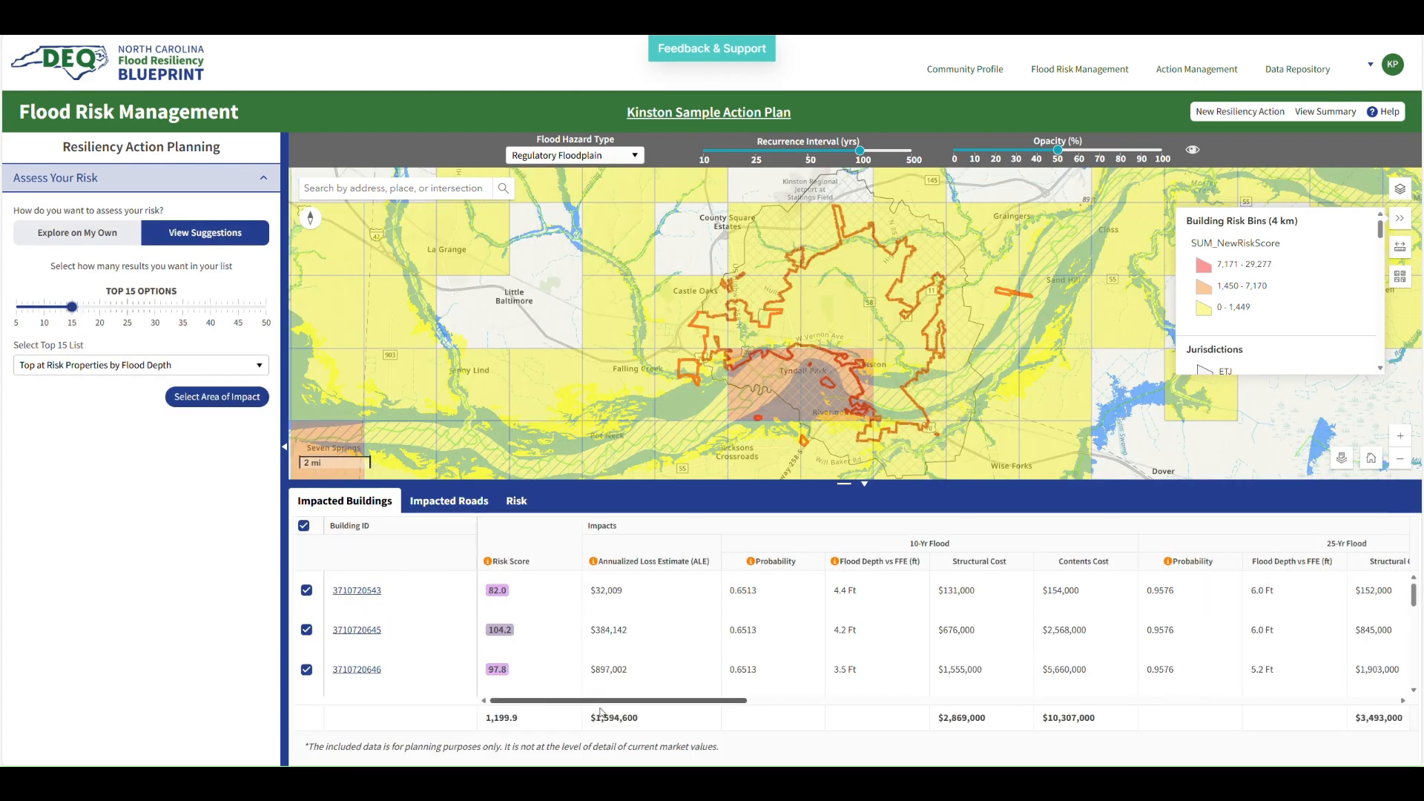
{"action": "left_click", "coordinate": [45, 307]}
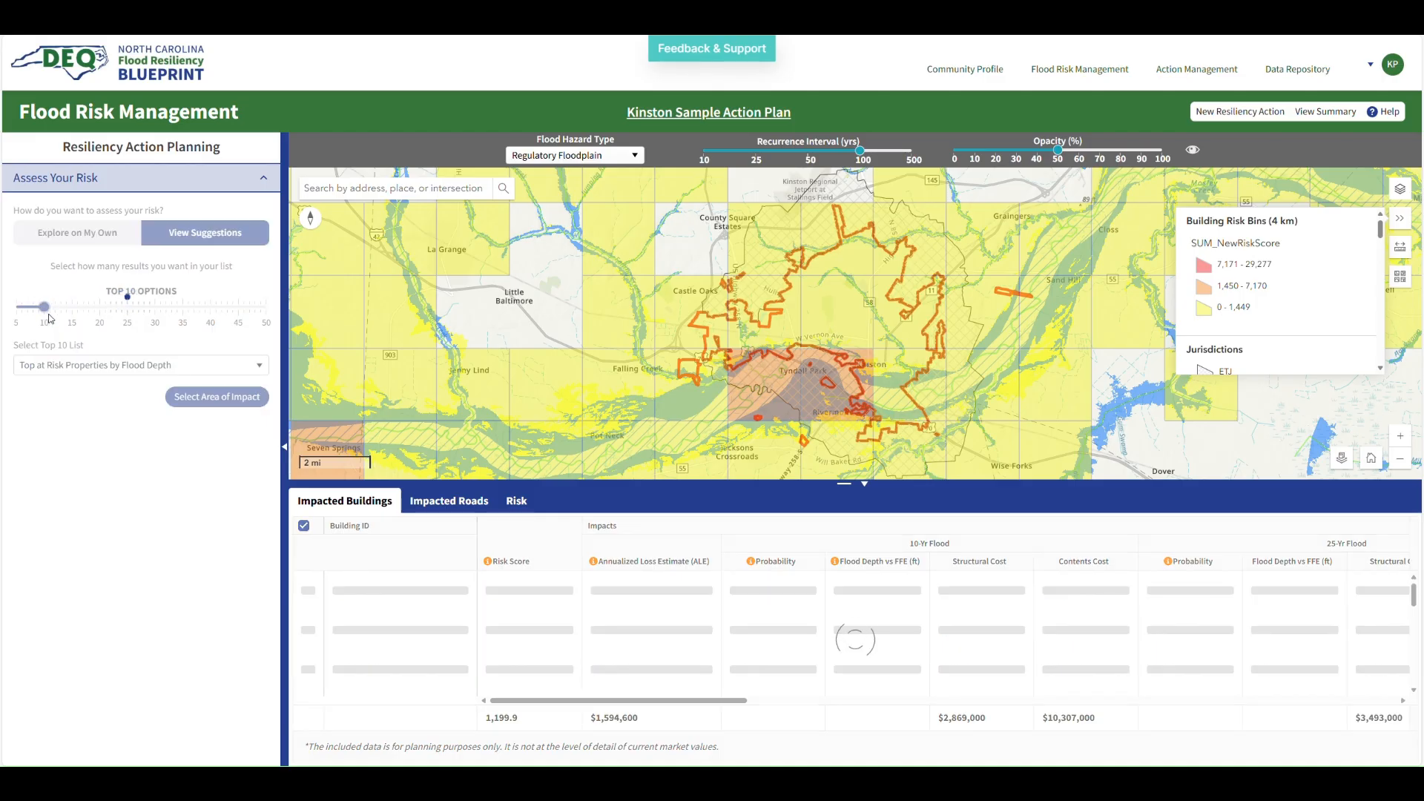
{"action": "left_click_drag", "start_coordinate": [599, 706], "coordinate": [957, 707]}
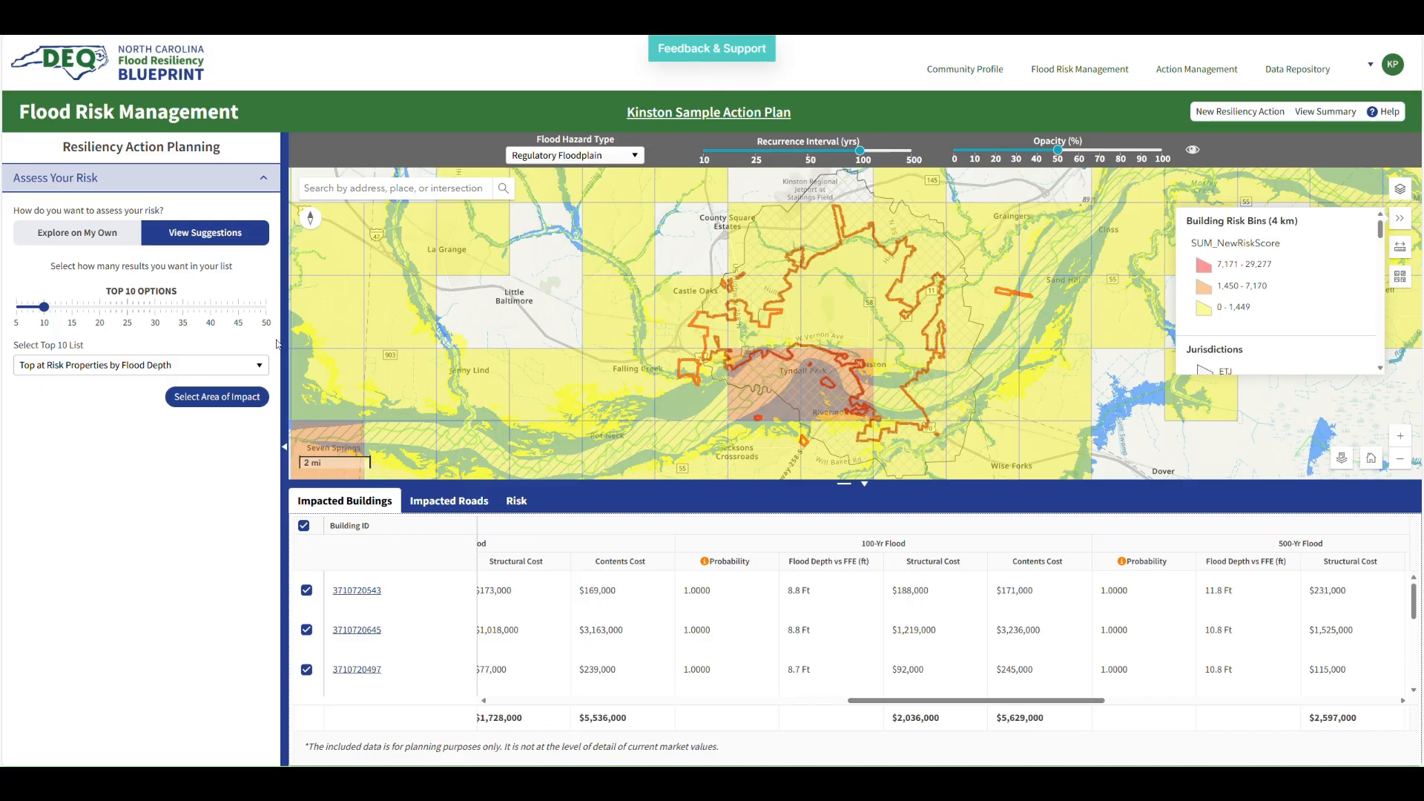
{"action": "left_click", "coordinate": [367, 592]}
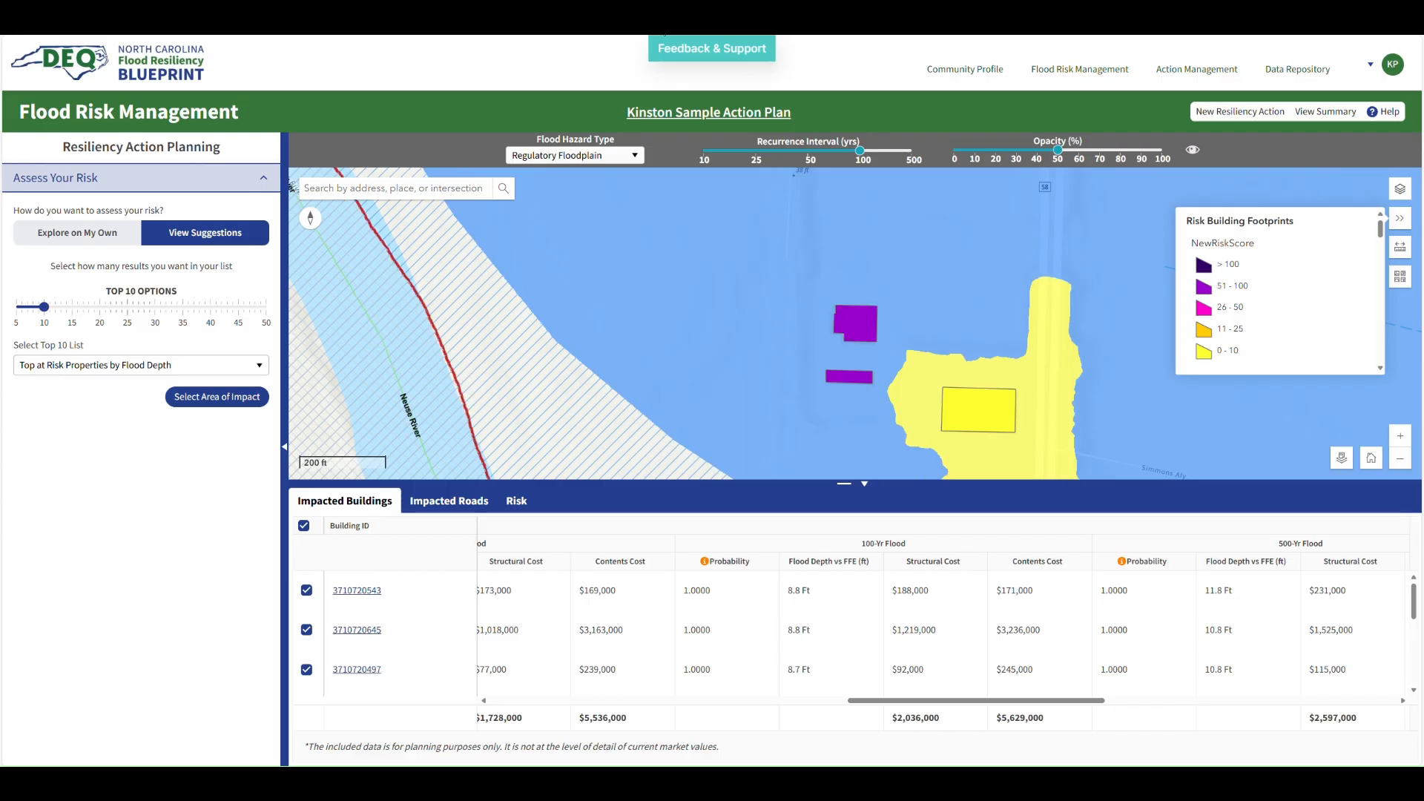
Return the map to its home extent and collapse the results table
{"action": "left_click", "coordinate": [1379, 463]}
{"action": "left_click", "coordinate": [865, 486]}
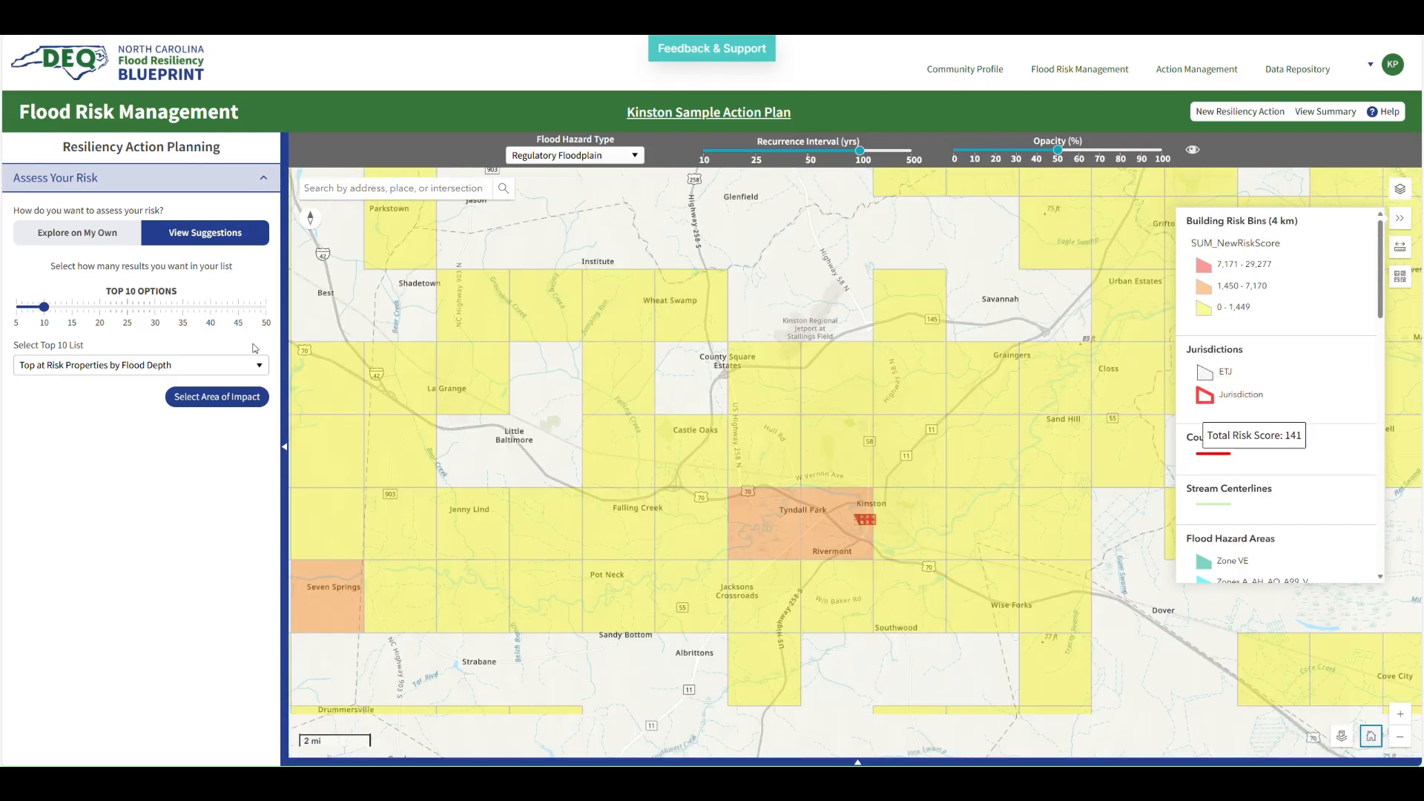
Switch back to exploring on your own and set the impact type to Road Inundation
{"action": "left_click", "coordinate": [92, 233]}
{"action": "left_click", "coordinate": [95, 287]}
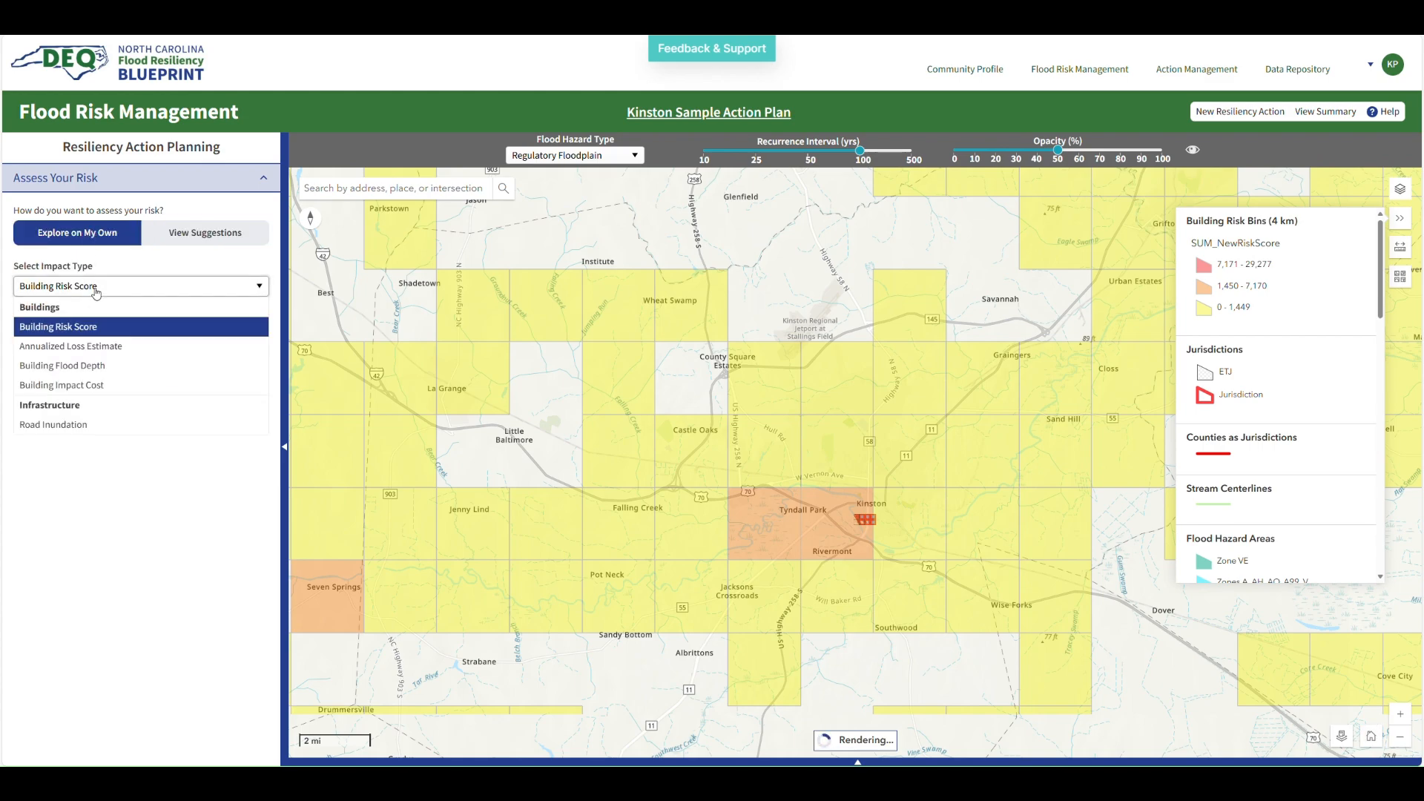
{"action": "left_click", "coordinate": [86, 430]}
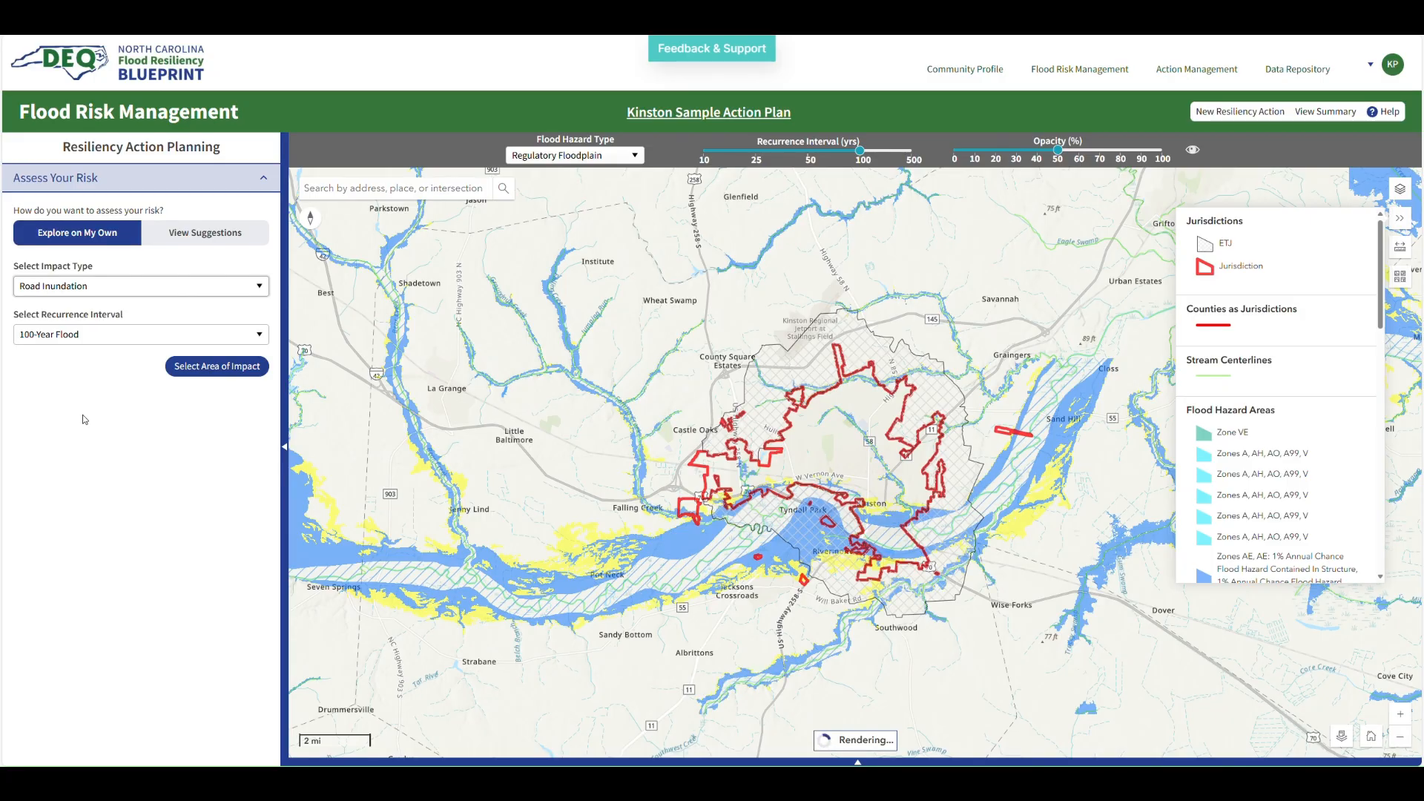
Zoom into Kinston's riverfront streets and open a road inundation point north of the Neuse River
{"action": "scroll", "coordinate": [826, 491], "scroll_direction": "up", "scroll_amount": 1}
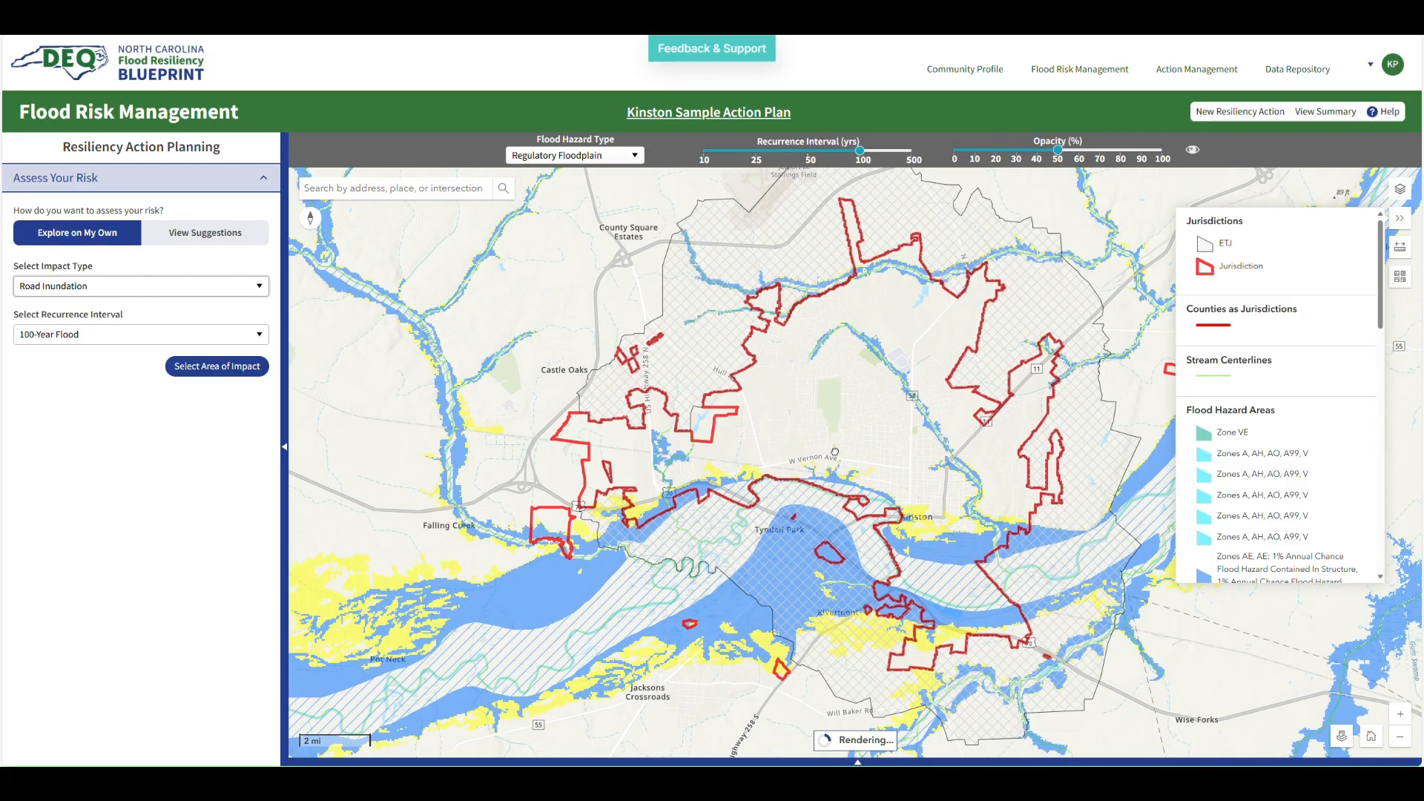
{"action": "scroll", "coordinate": [834, 451], "scroll_direction": "up", "scroll_amount": 3}
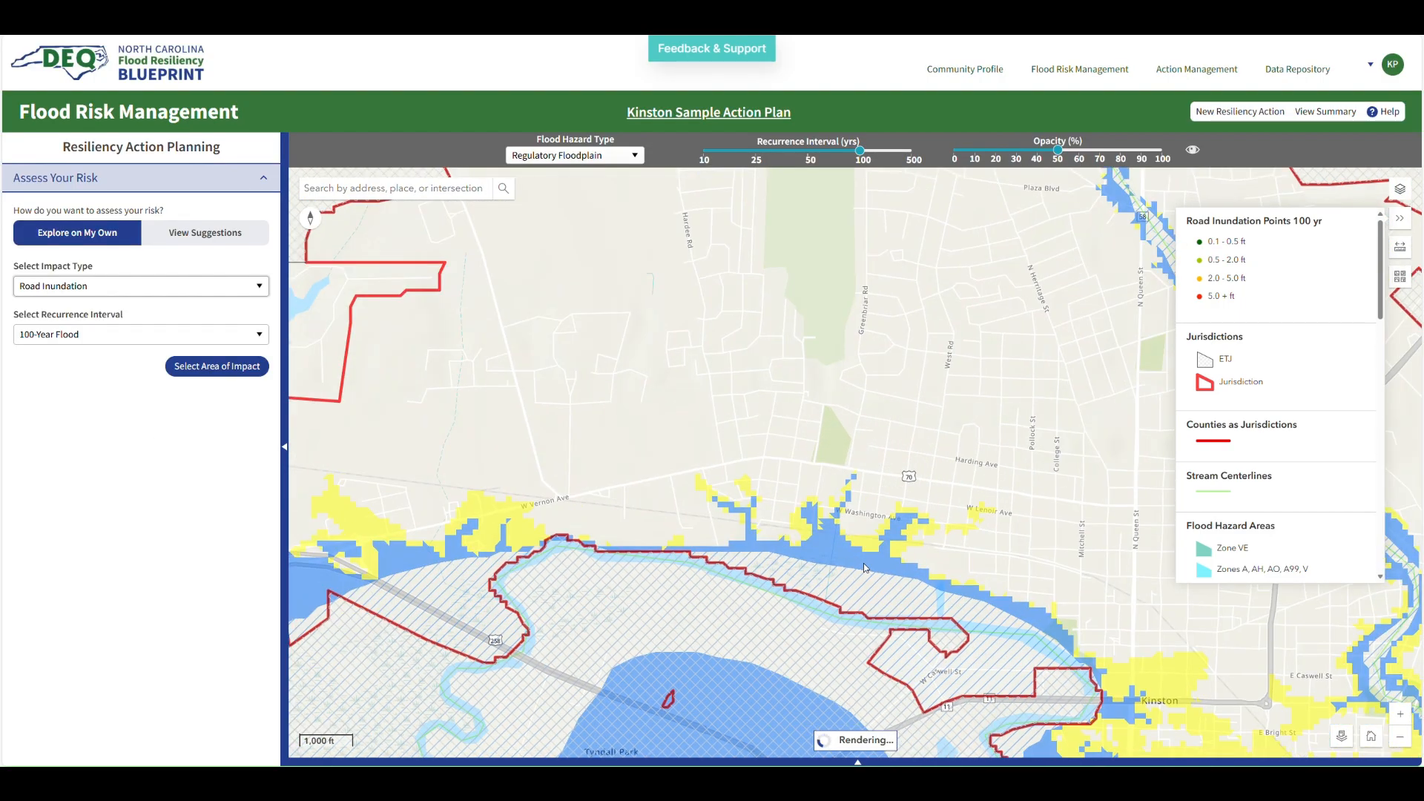
{"action": "scroll", "coordinate": [849, 549], "scroll_direction": "up", "scroll_amount": 1}
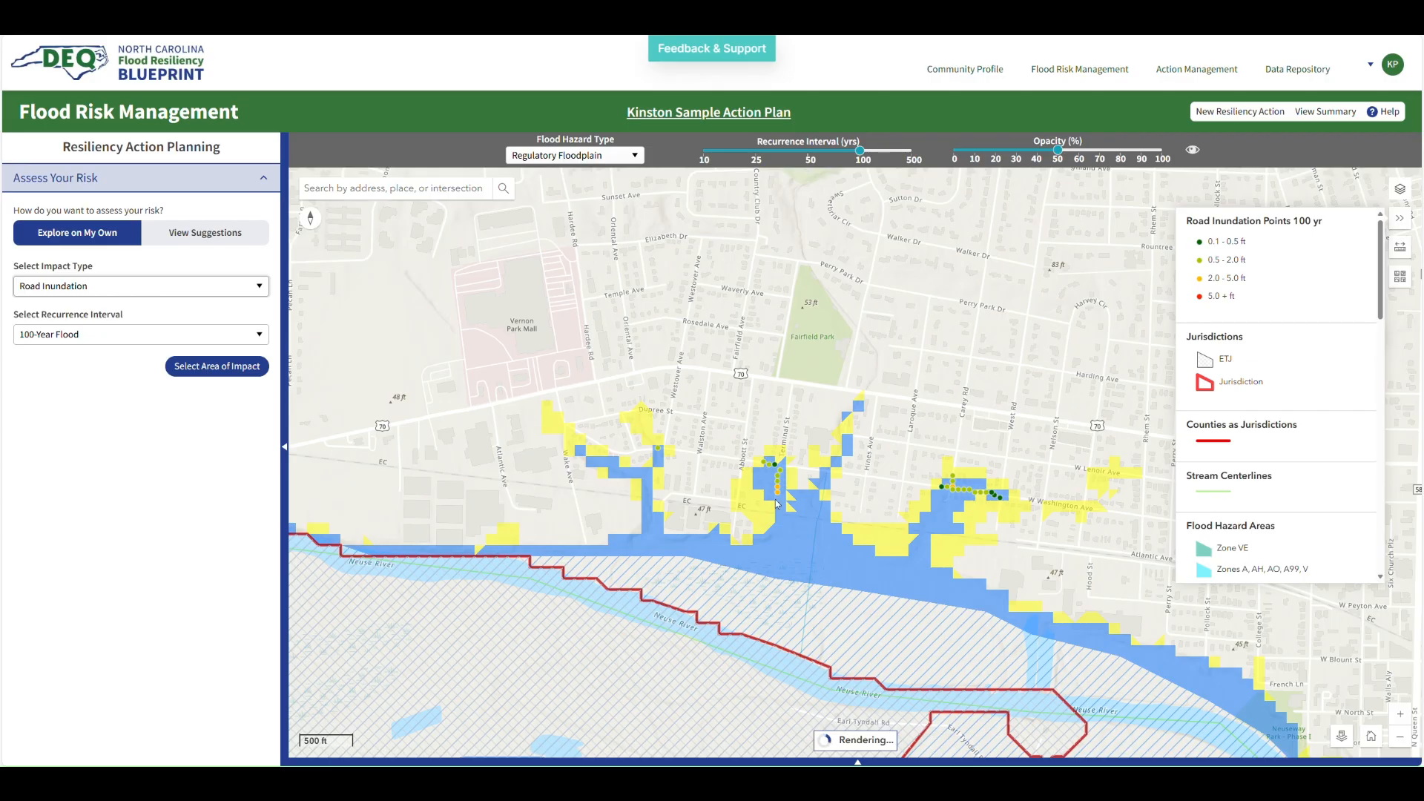
{"action": "mouse_move", "coordinate": [780, 497]}
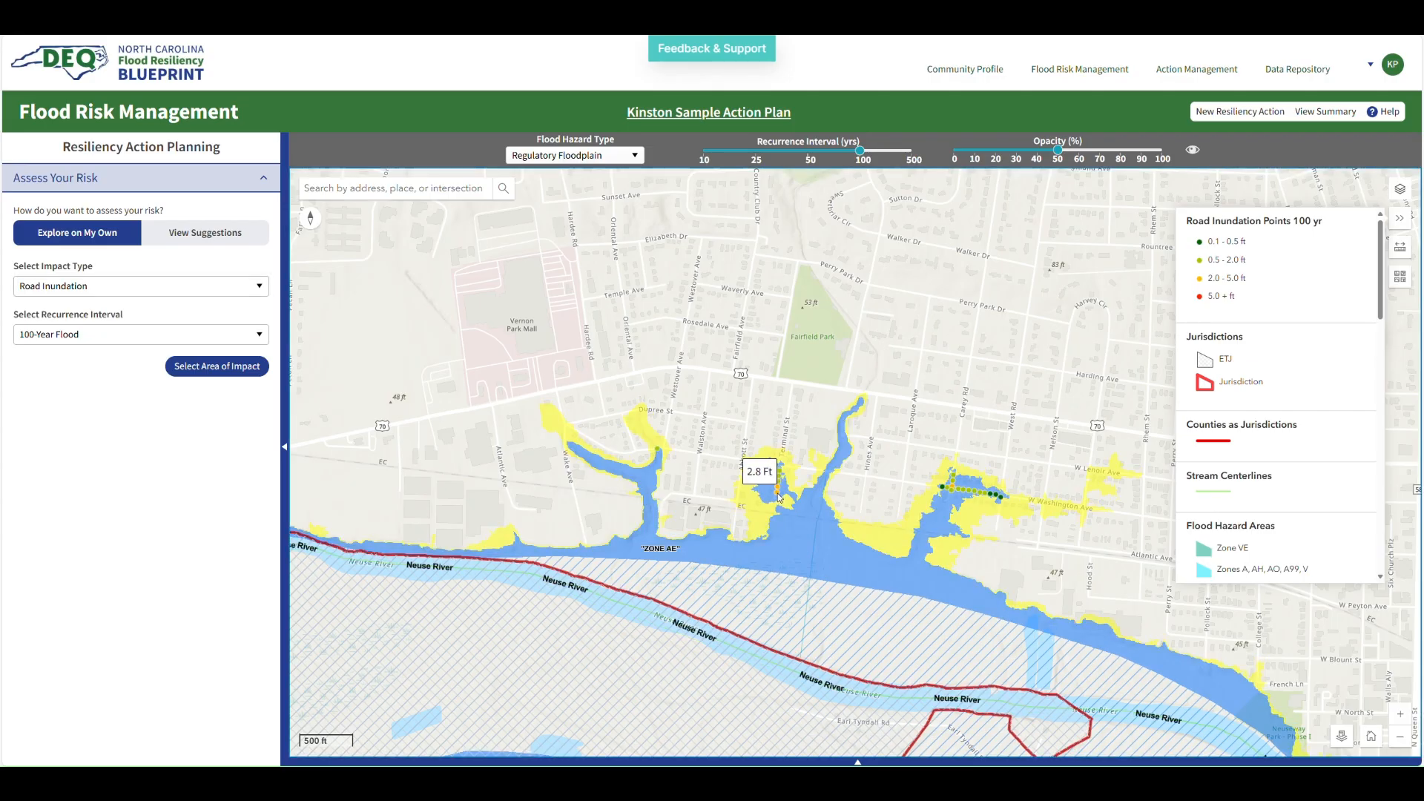
{"action": "left_click", "coordinate": [779, 496]}
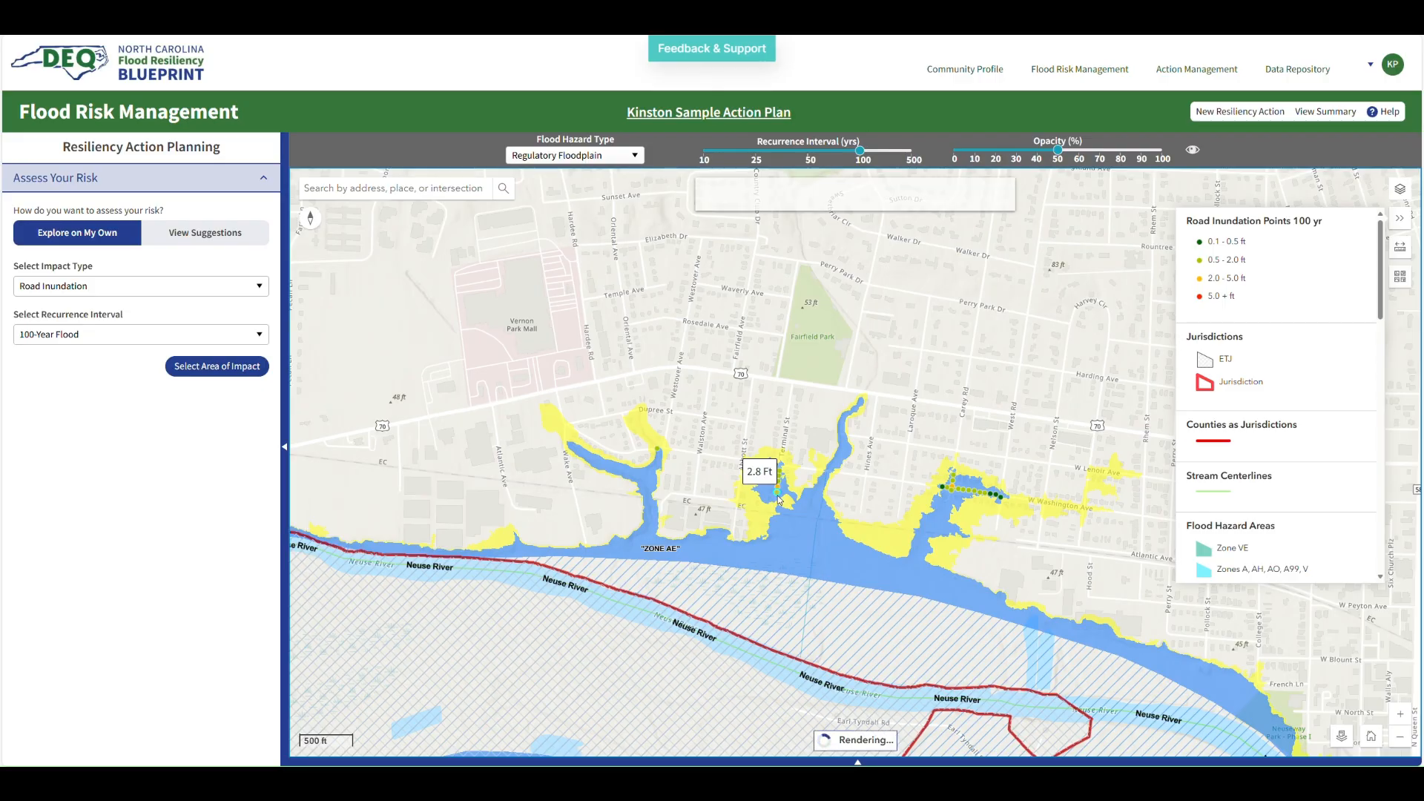